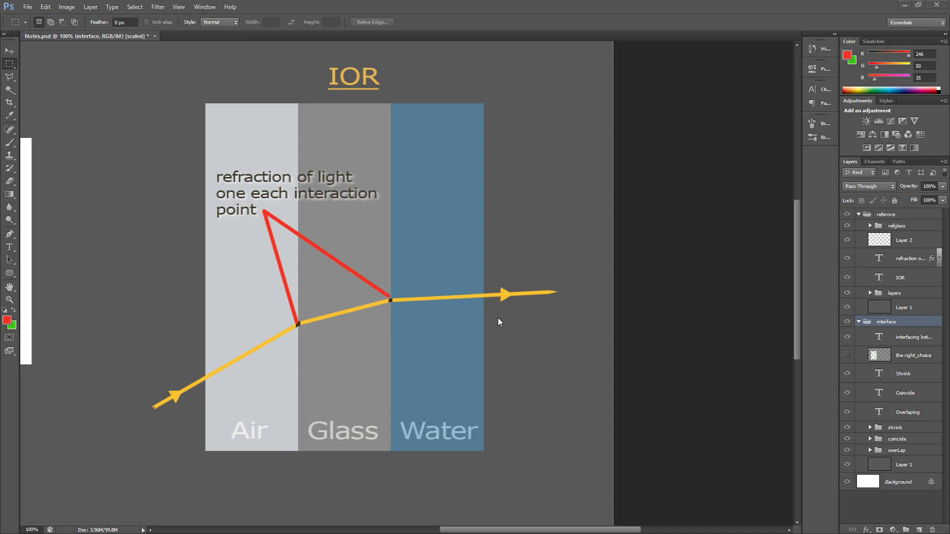
Examine the Reference photo of the water glass and the IOR diagram of light through air, glass and water.
drag(498, 317, 490, 341)
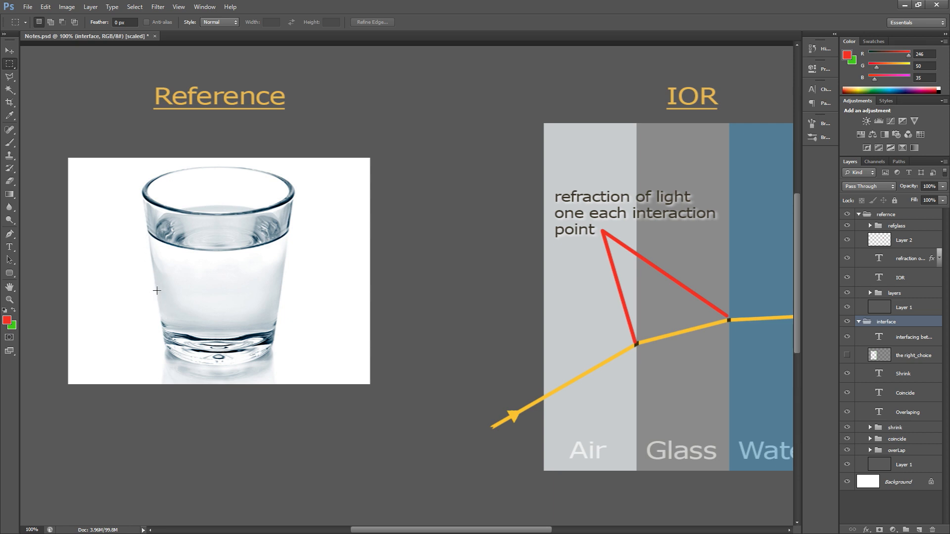
key(ctrl+plus)
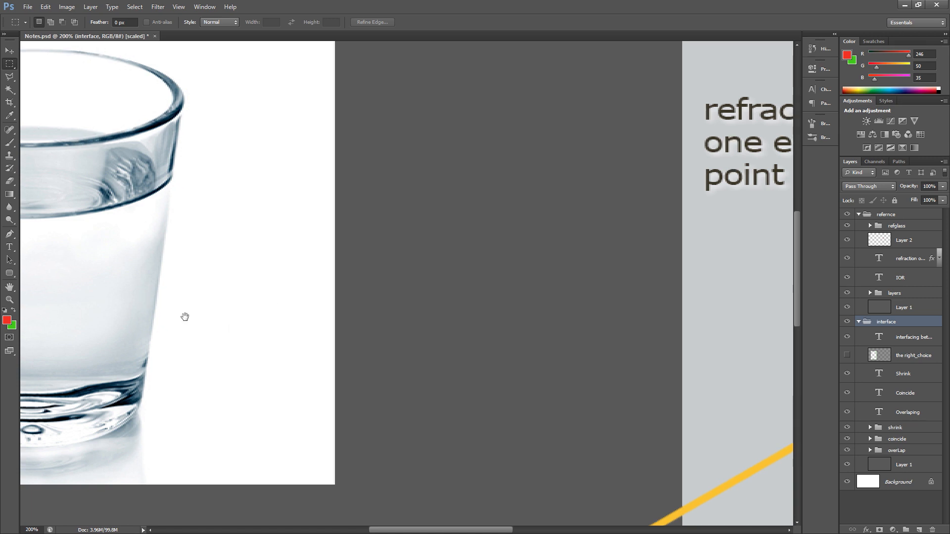
key(ctrl+minus)
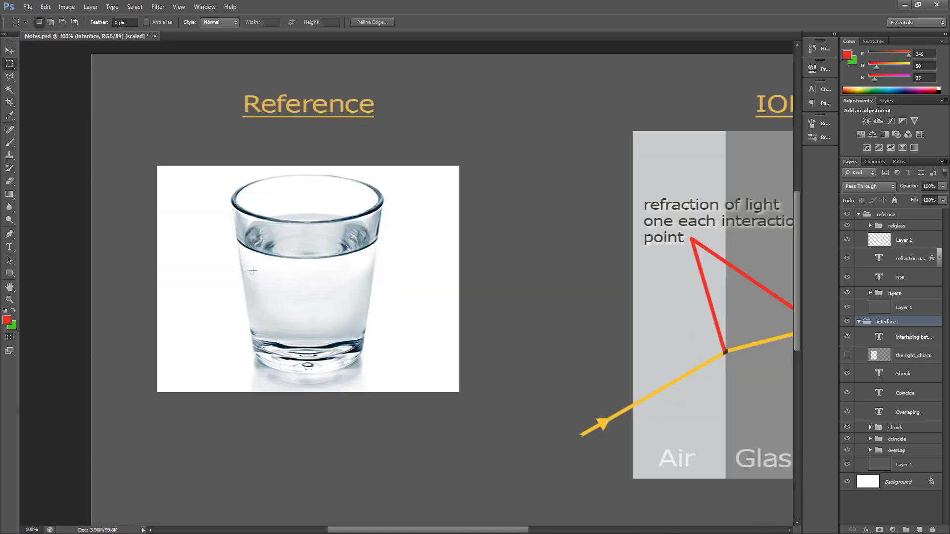
drag(574, 345, 460, 324)
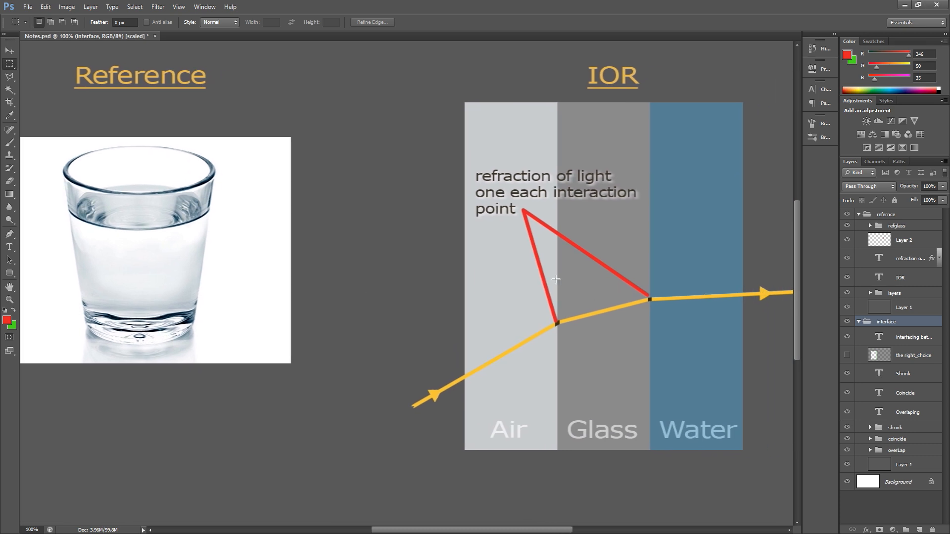
drag(373, 292, 452, 313)
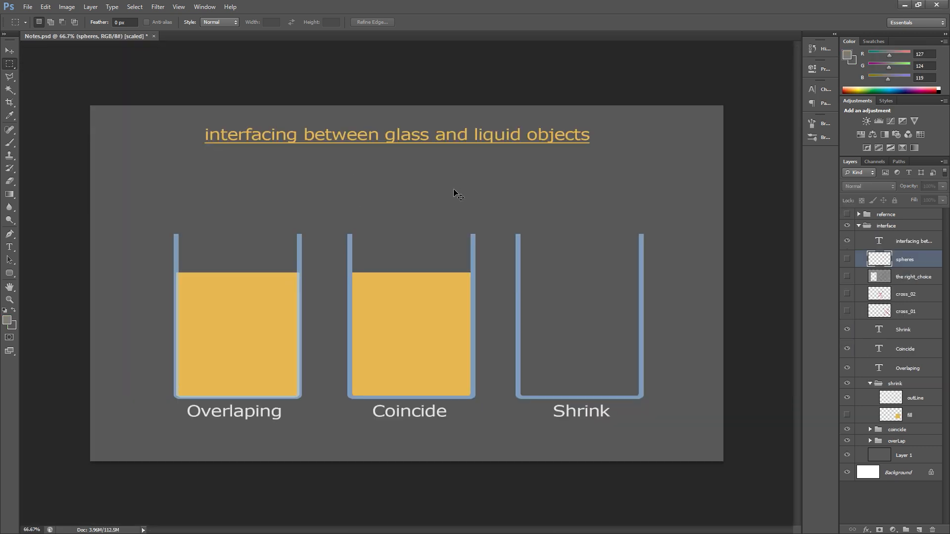
Create a new group above the spheres layer, with an empty layer inside it for brush notes on the Shrink diagram.
key(ctrl+1)
drag(397, 529, 466, 529)
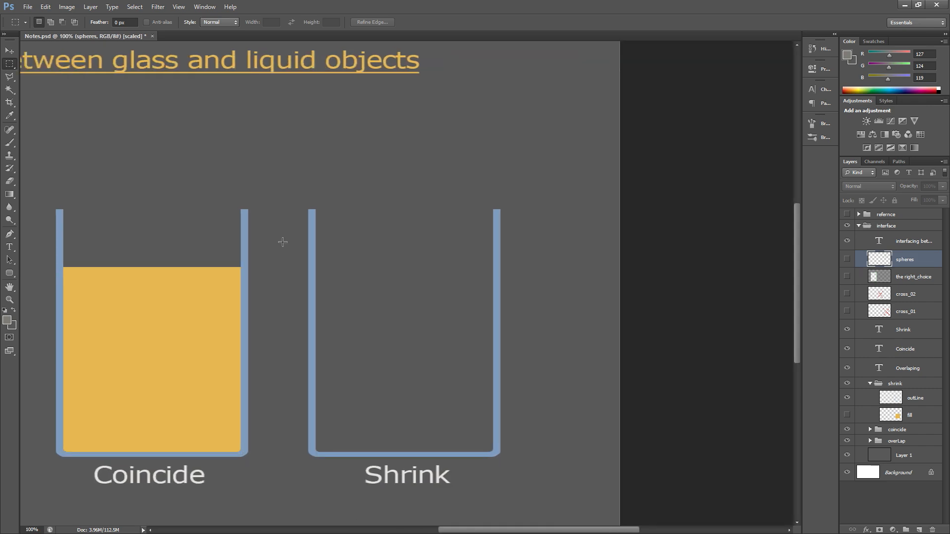
scroll(240, 244, down, 2)
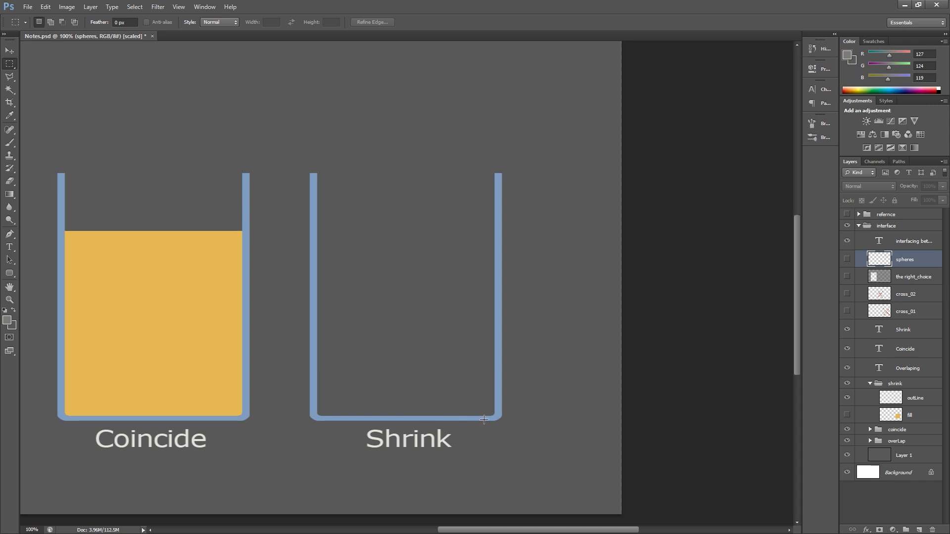
click(906, 530)
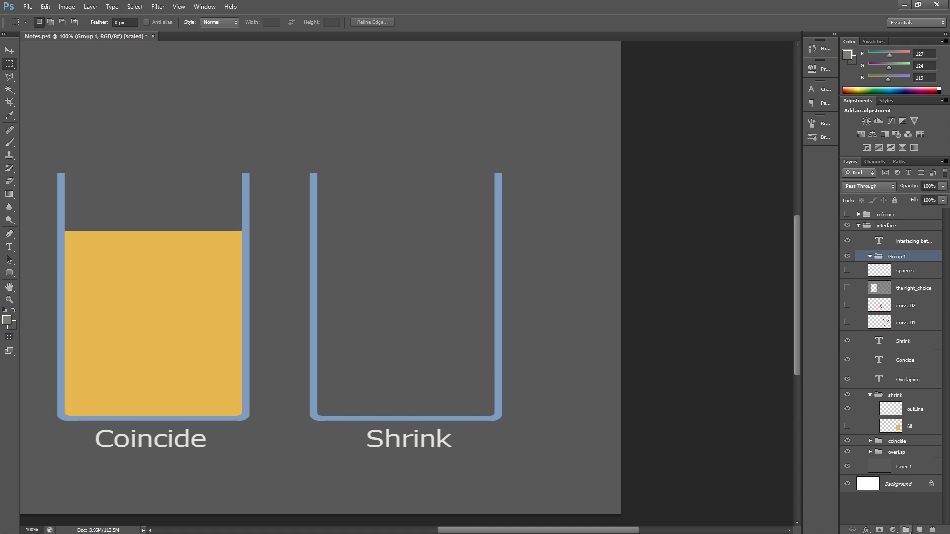
click(9, 143)
key(ctrl+shift+alt+n)
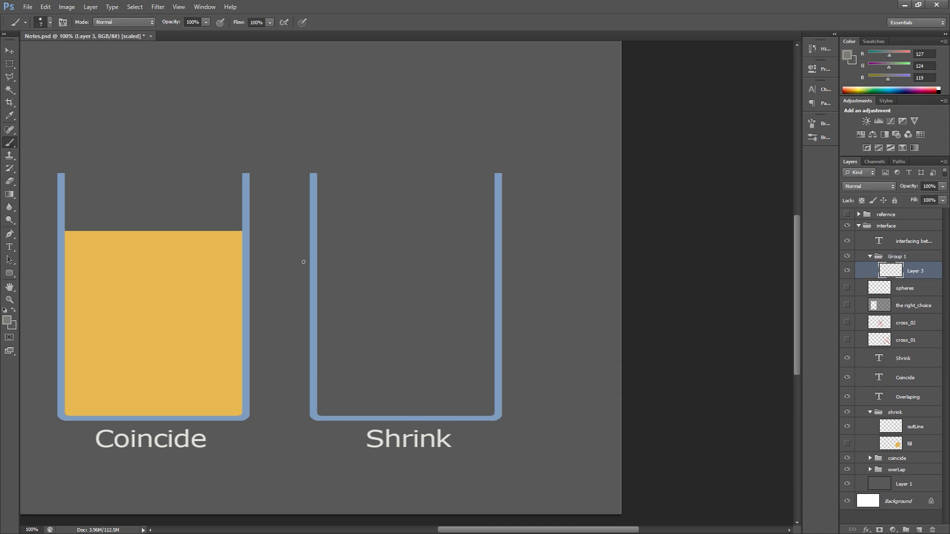
Brush direction arrows pointing away from both sides of the Shrink glass's left wall and base, plus one above its right rim.
mouse_move(306, 262)
mouse_down()
mouse_move(293, 262)
mouse_move(299, 267)
mouse_up()
drag(317, 253, 348, 254)
mouse_move(350, 424)
mouse_down()
mouse_move(337, 448)
mouse_move(352, 392)
mouse_move(364, 396)
mouse_up()
drag(495, 173, 489, 153)
drag(477, 158, 502, 158)
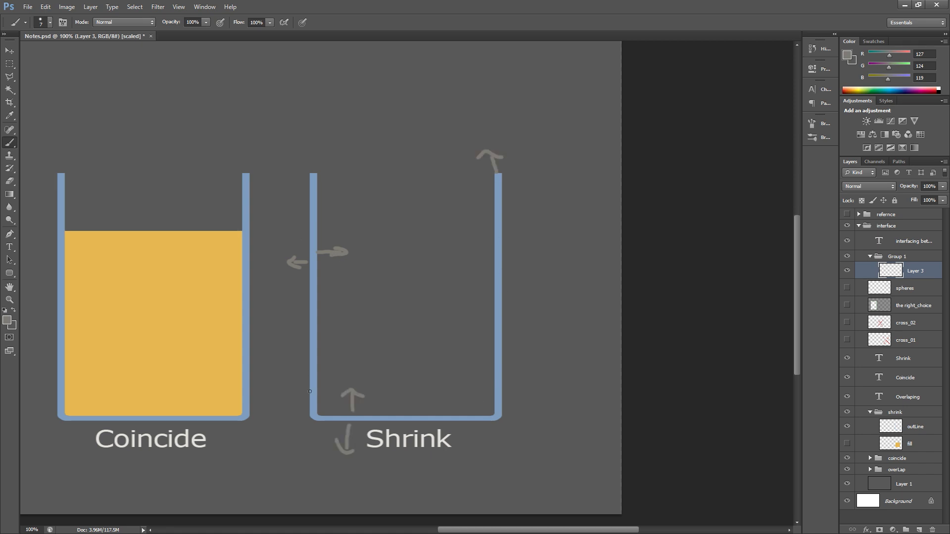
Hide the layer with the glass arrows and show the fill layer in the shrink group.
click(847, 270)
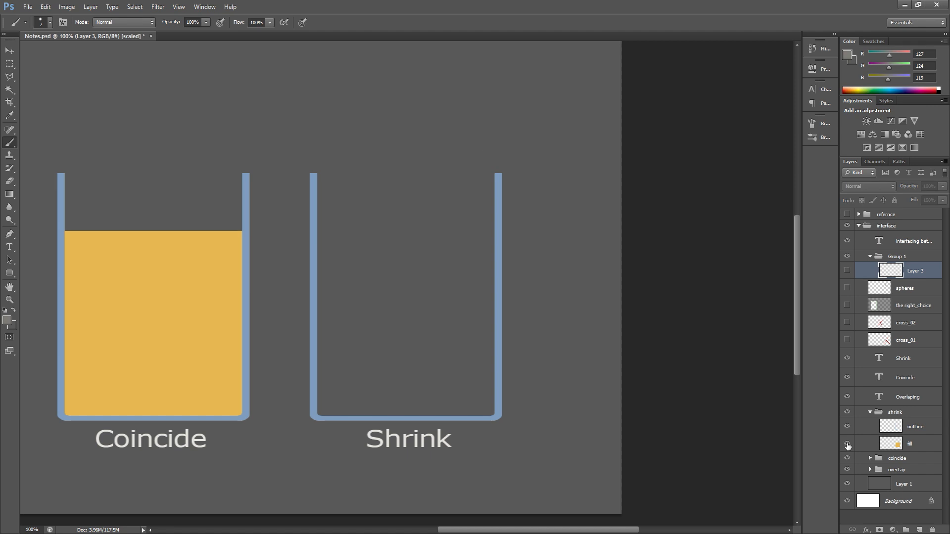
click(847, 444)
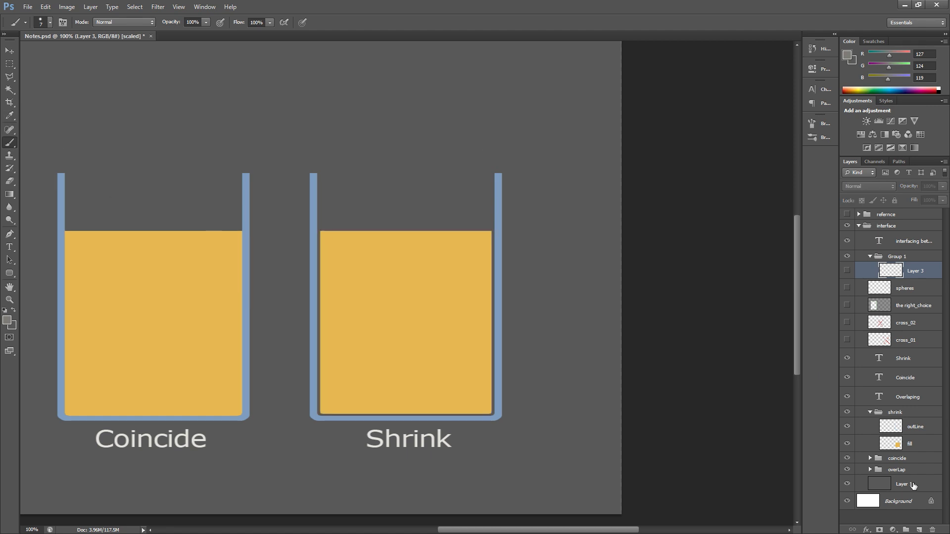
On a new layer, brush outward arrows at the top, bottom and left edges of the Shrink liquid, and hide that layer.
click(919, 529)
drag(386, 230, 395, 216)
drag(391, 413, 396, 437)
drag(322, 348, 285, 349)
key(ctrl+comma)
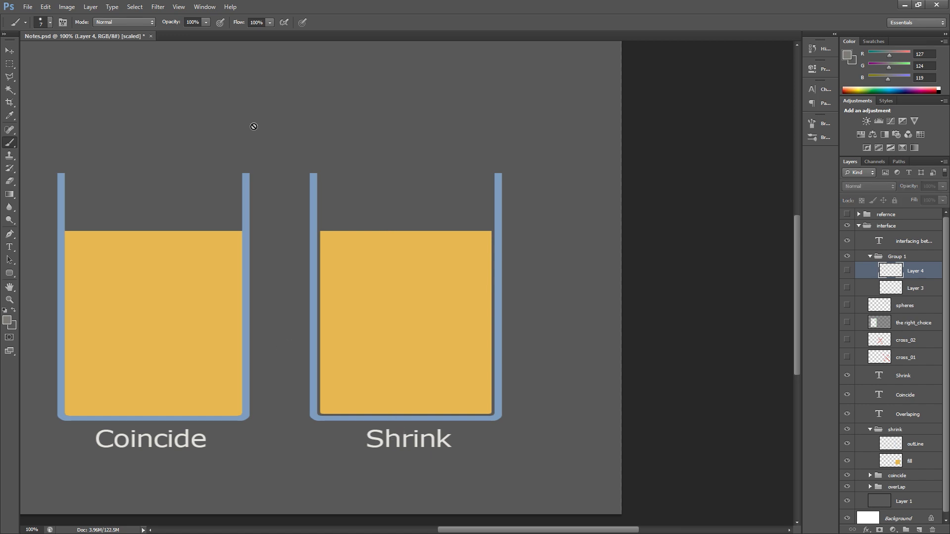
Examine how the liquid meets the glass wall in the Overlaping, Coincide and Shrink diagrams.
mouse_move(198, 138)
mouse_down()
mouse_move(503, 142)
mouse_move(375, 134)
mouse_move(424, 132)
mouse_up()
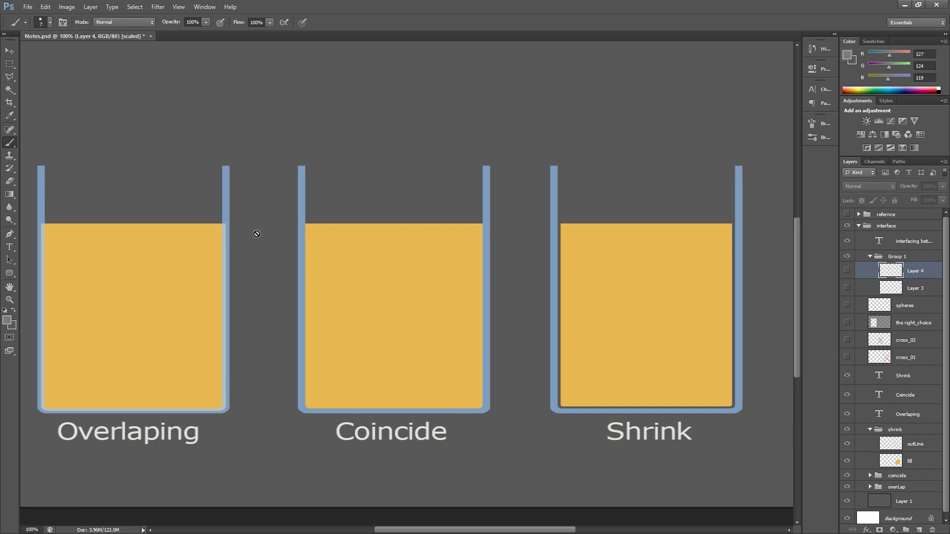
key(ctrl+plus)
drag(94, 201, 397, 257)
drag(261, 246, 276, 250)
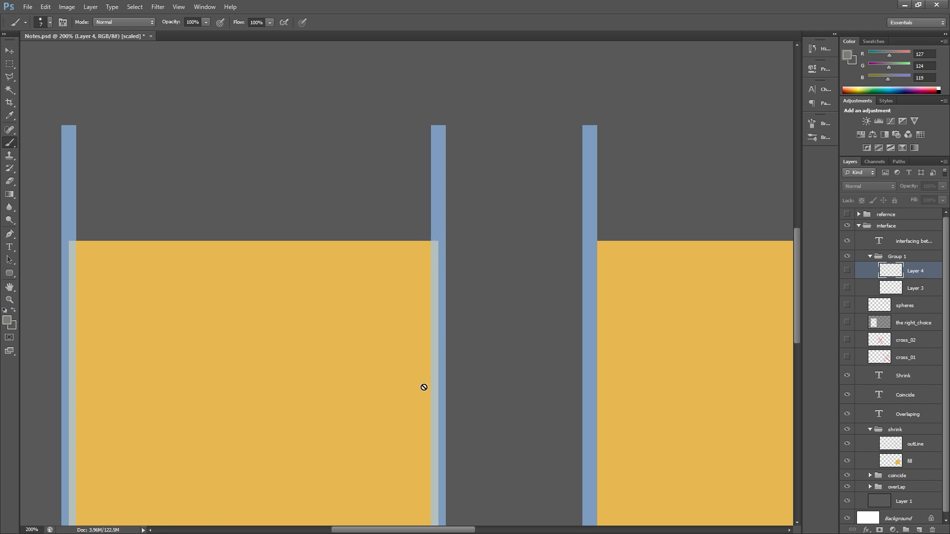
key(ctrl+minus)
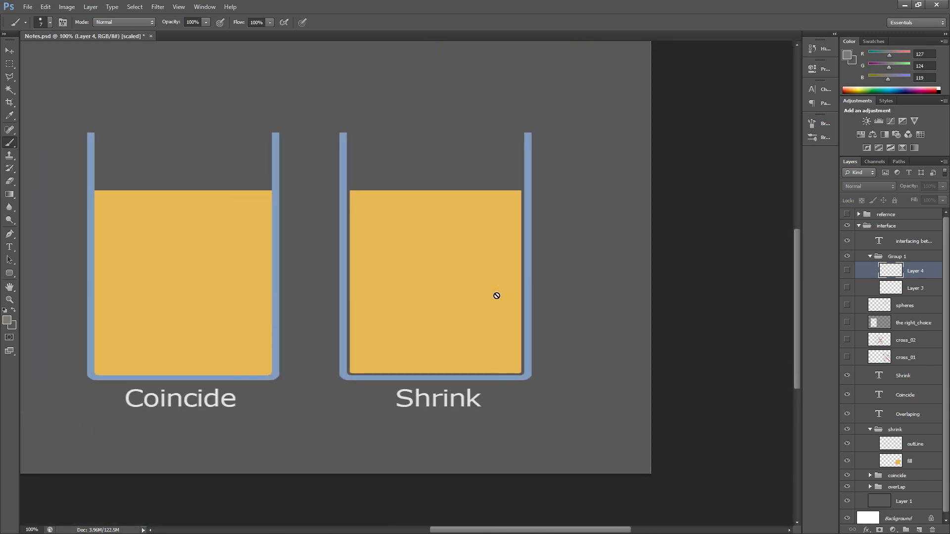
drag(498, 298, 475, 325)
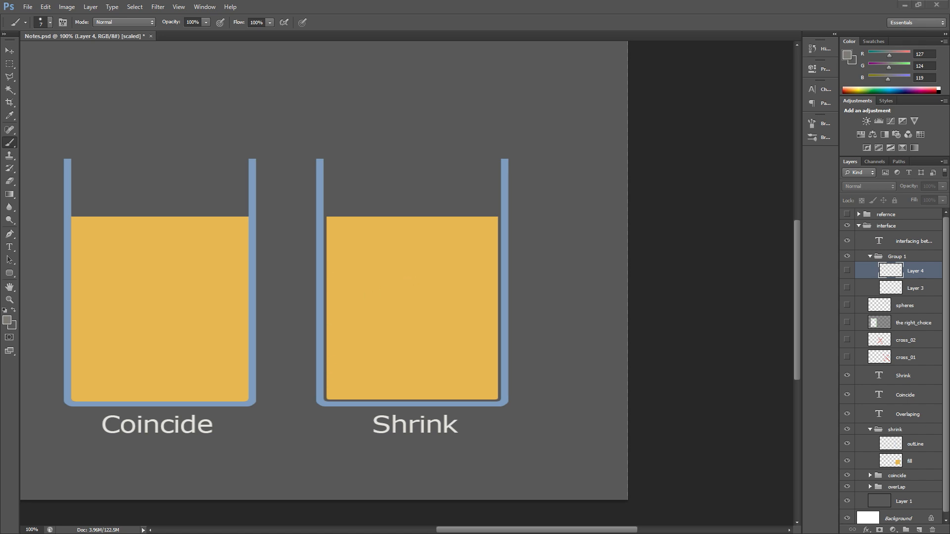
Switch to the V-Ray frame buffer to examine the empty jar and glass spheres, and return to the Photoshop notes.
key(alt+Tab)
drag(454, 93, 544, 97)
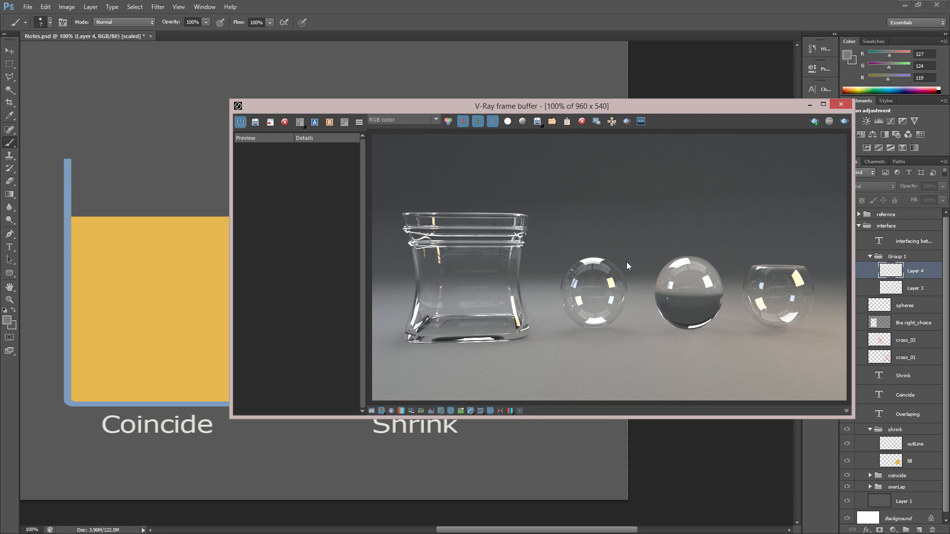
click(654, 81)
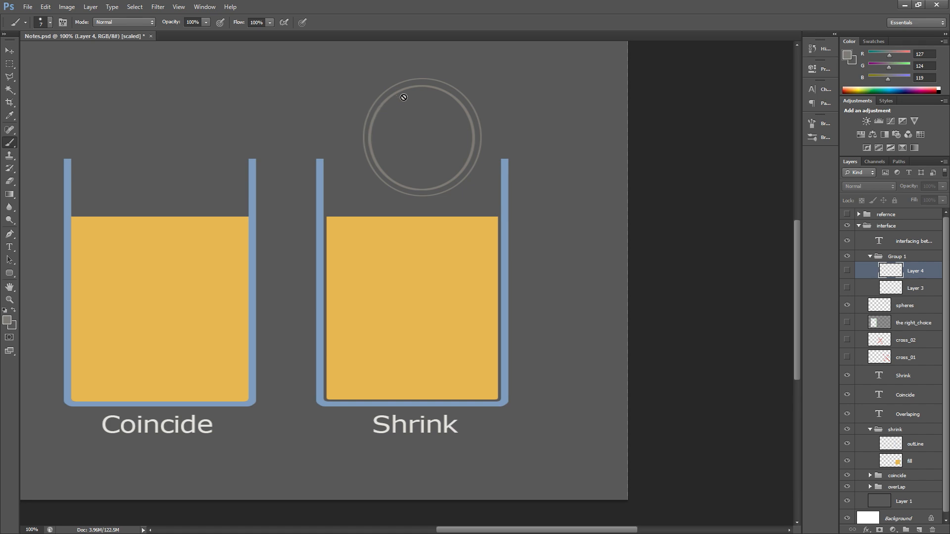
Bring back the V-Ray frame buffer and examine the renders of the jar with red liquid at 200% zoom.
key(alt+Tab)
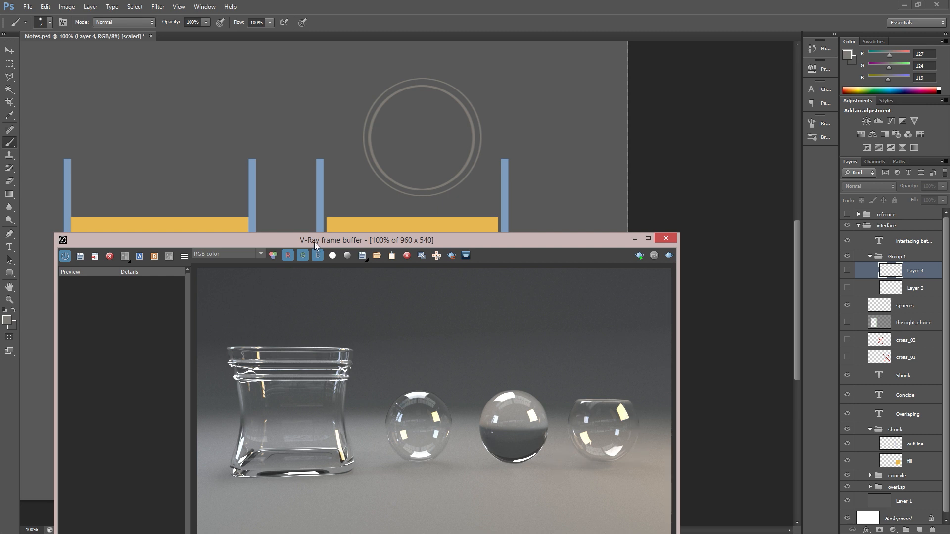
drag(315, 242, 472, 207)
drag(464, 217, 444, 146)
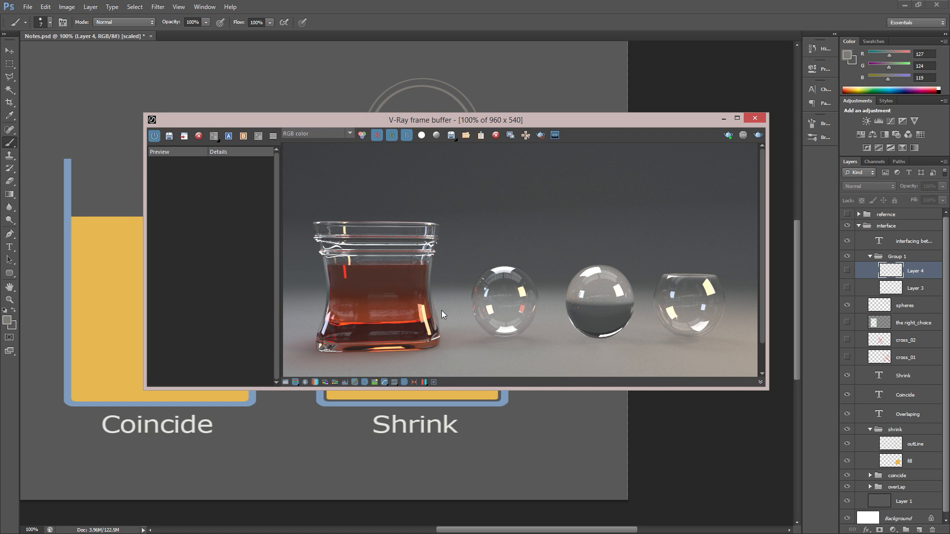
scroll(442, 310, up, 1)
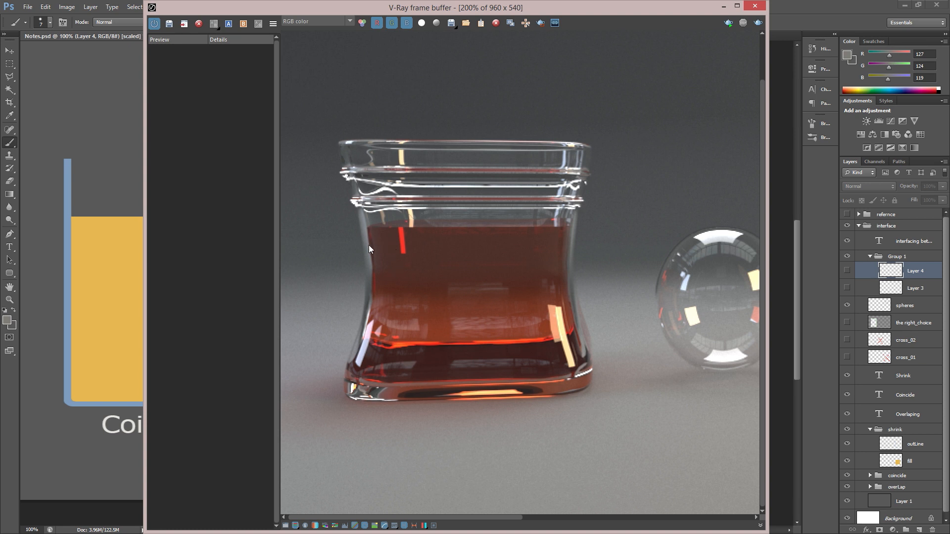
drag(507, 7, 372, 459)
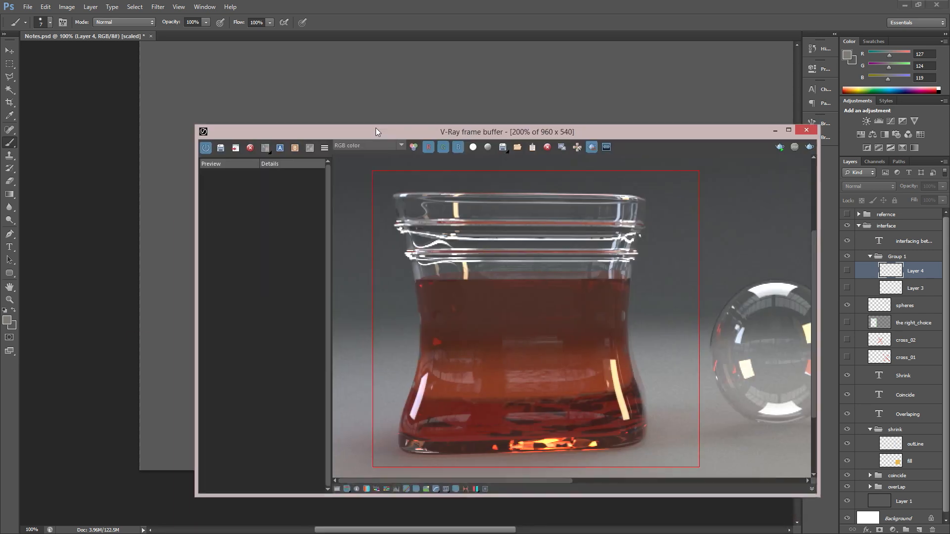
drag(377, 131, 350, 89)
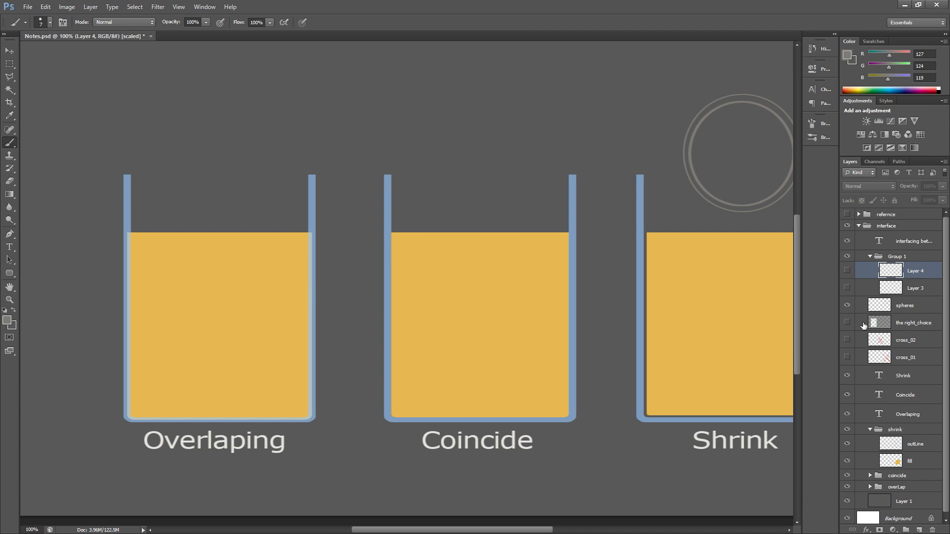
Show the the right_choice layer in the Photoshop notes.
click(847, 323)
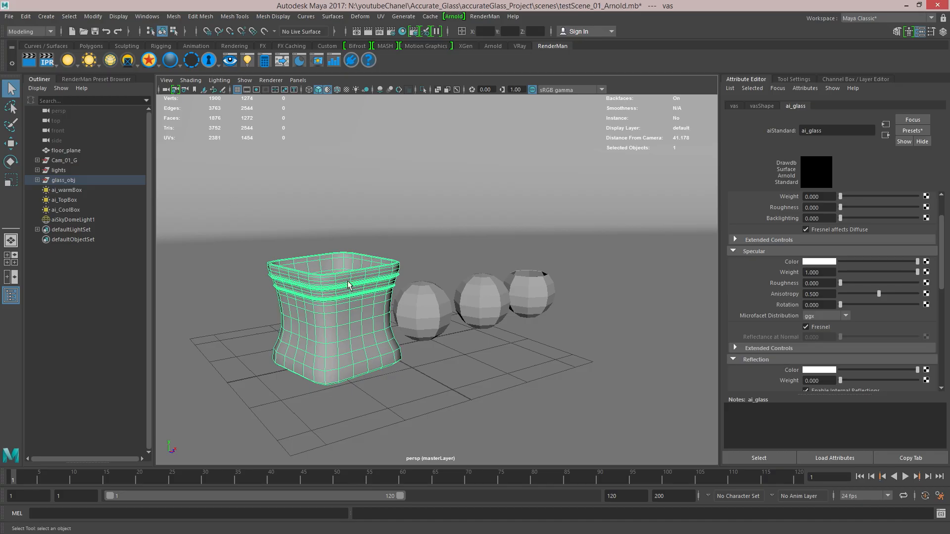
In the Maya scene, inspect the area lights around the glass objects and the aiSkyDomeLight1 environment.
mouse_move(376, 303)
alt+mouse_down()
mouse_move(335, 292)
mouse_move(367, 299)
alt+mouse_up()
scroll(369, 296, down, 12)
alt+drag(394, 257, 346, 295)
click(347, 295)
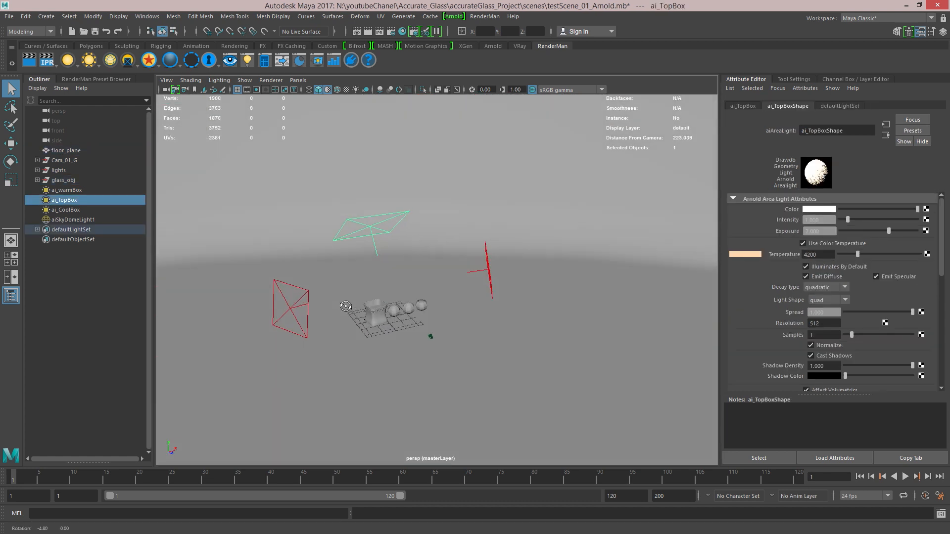
alt+drag(345, 307, 333, 269)
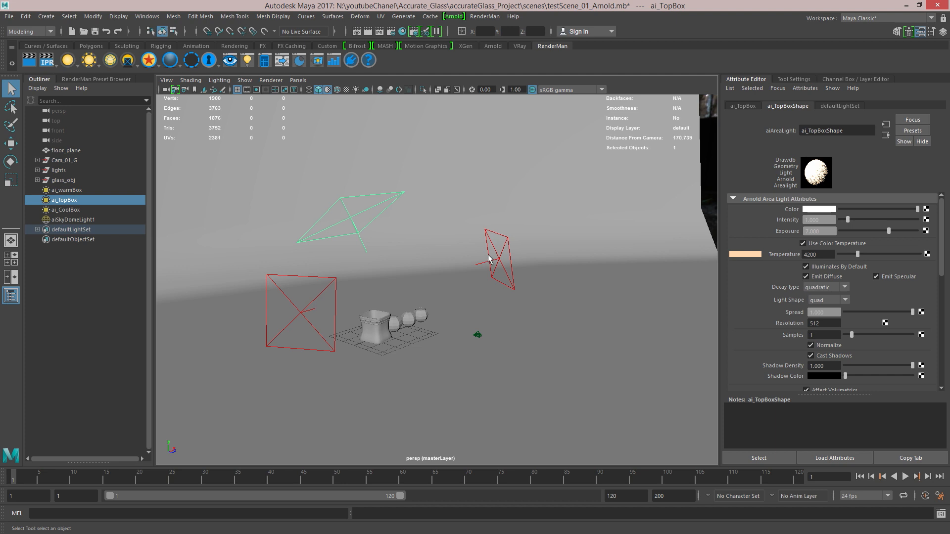
click(494, 257)
click(329, 299)
scroll(350, 262, down, 4)
alt+middle_drag(351, 262, 201, 324)
click(612, 240)
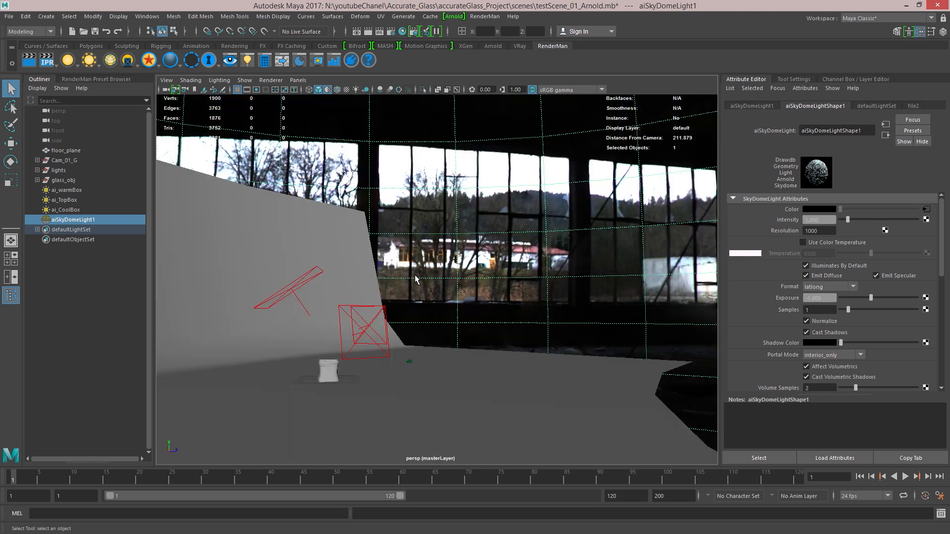
Inspect the vas glass mesh and the redLiquid_overlapping mesh inside it up close in the perspective view.
alt+drag(352, 357, 297, 381)
alt+middle_drag(297, 381, 451, 294)
alt+right_drag(450, 294, 461, 328)
alt+drag(462, 328, 421, 319)
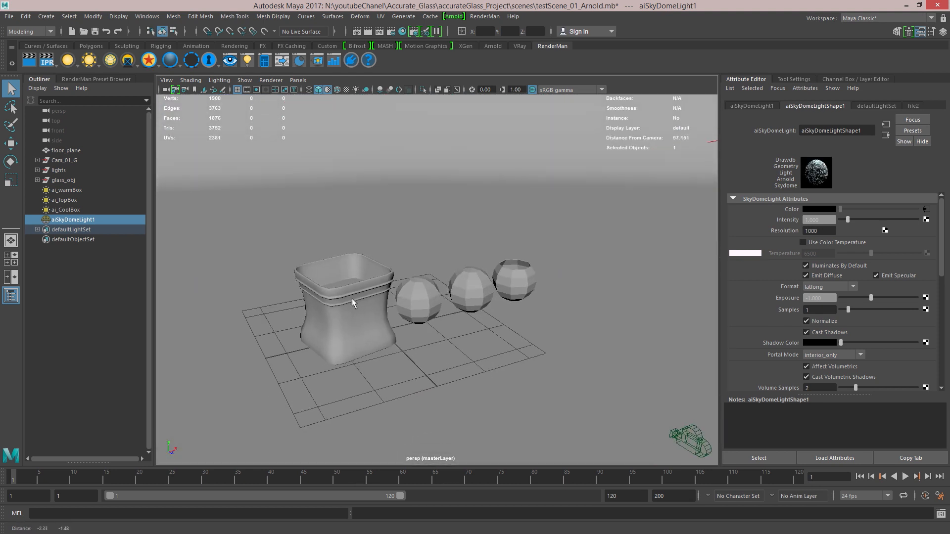
alt+right_drag(421, 319, 401, 303)
alt+drag(401, 303, 386, 307)
alt+drag(343, 350, 333, 329)
alt+right_drag(333, 328, 532, 292)
click(450, 324)
alt+middle_drag(449, 324, 361, 333)
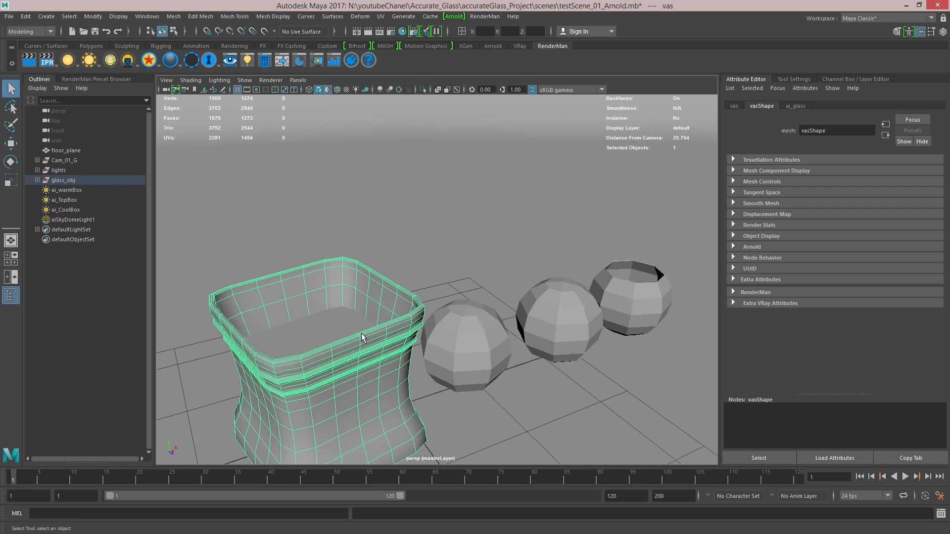
click(352, 324)
click(357, 327)
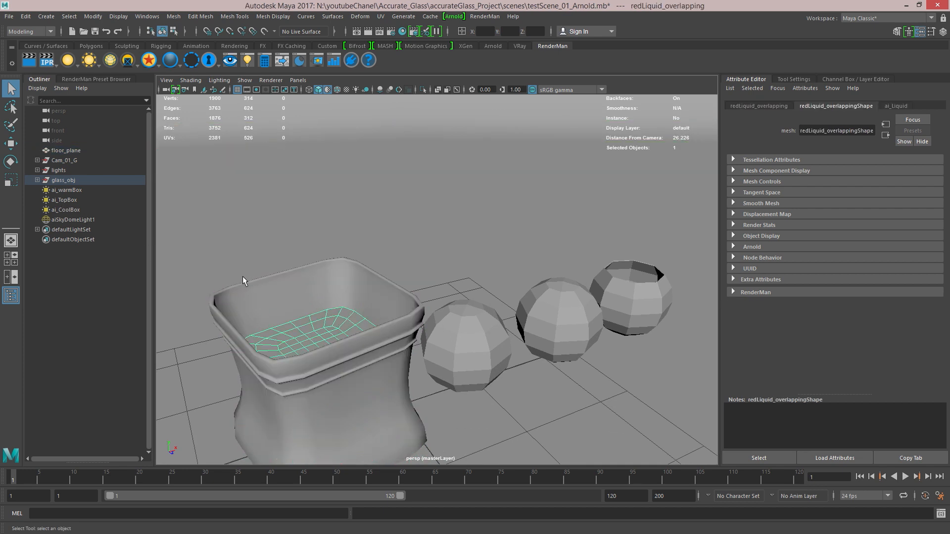
Examine in the side wireframe view how the redLiquid_overlapping mesh overlaps the thickness of the glass wall.
key(space)
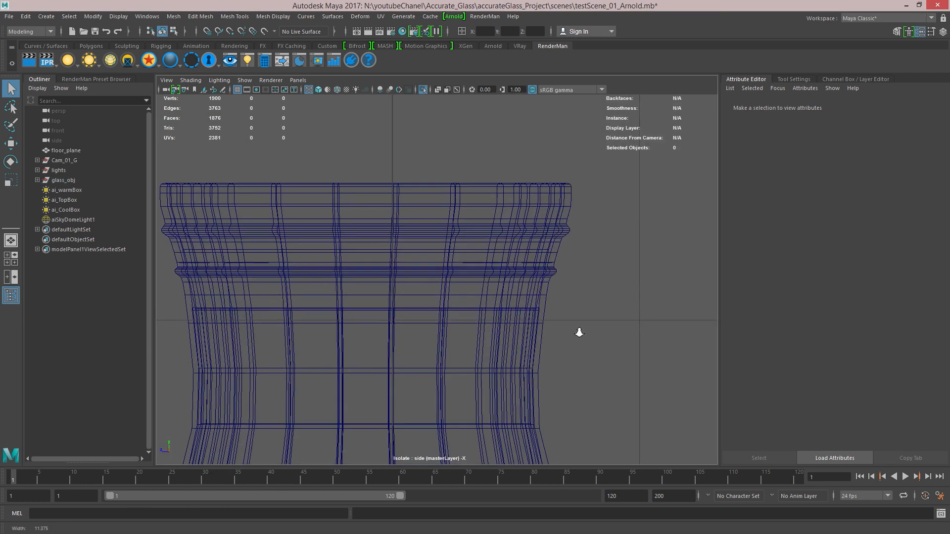
click(465, 308)
alt+middle_drag(564, 319, 491, 269)
alt+right_drag(495, 270, 626, 282)
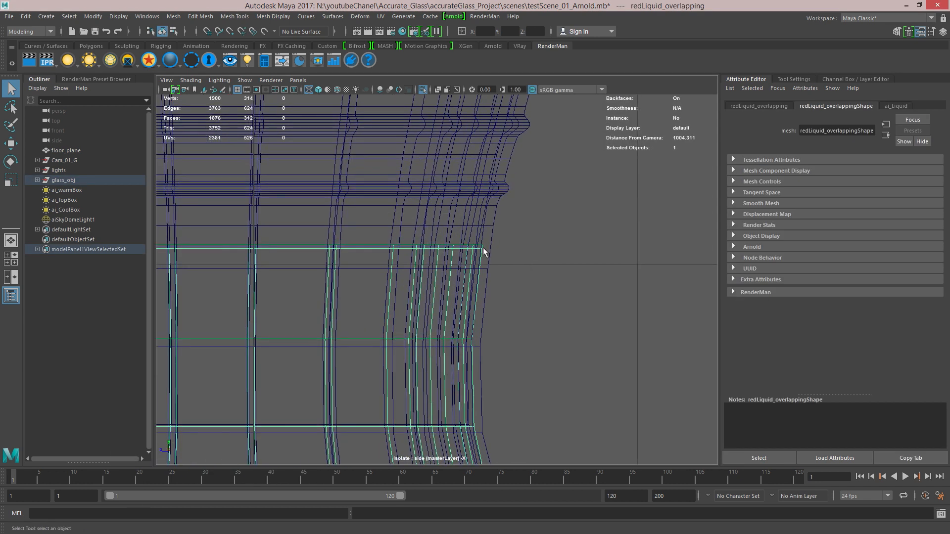
Select the vas mesh in the perspective view and look up the aiStandard shader among the assignable Arnold materials without assigning it.
key(space)
scroll(578, 207, up, 3)
click(577, 207)
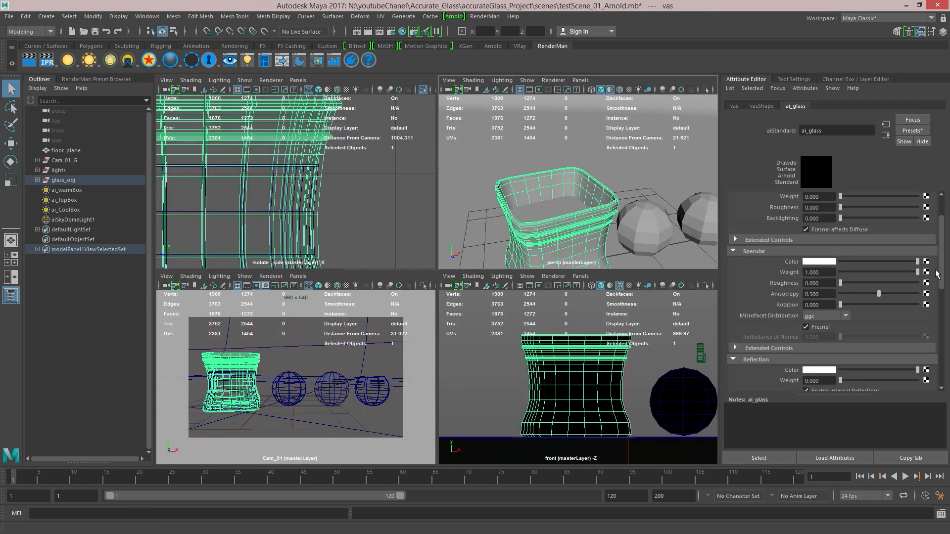
drag(940, 277, 941, 258)
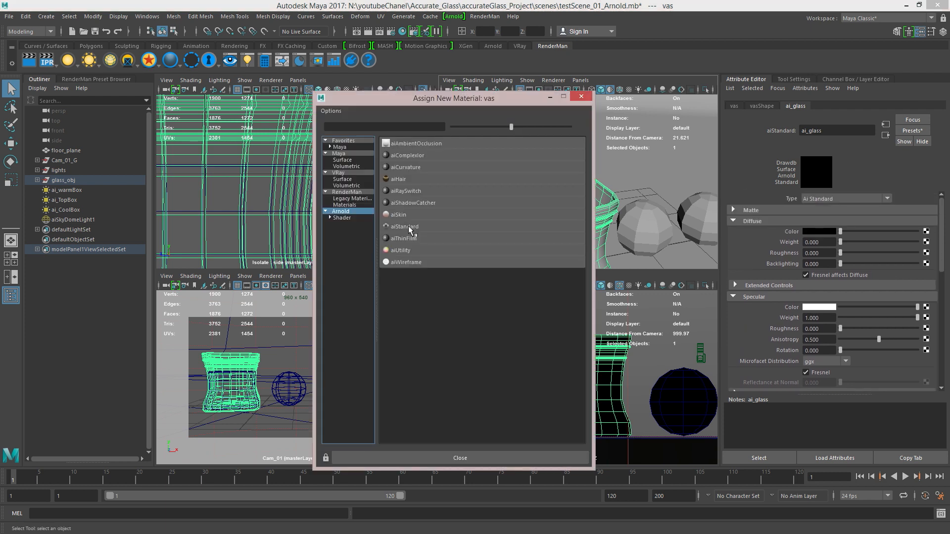
click(581, 97)
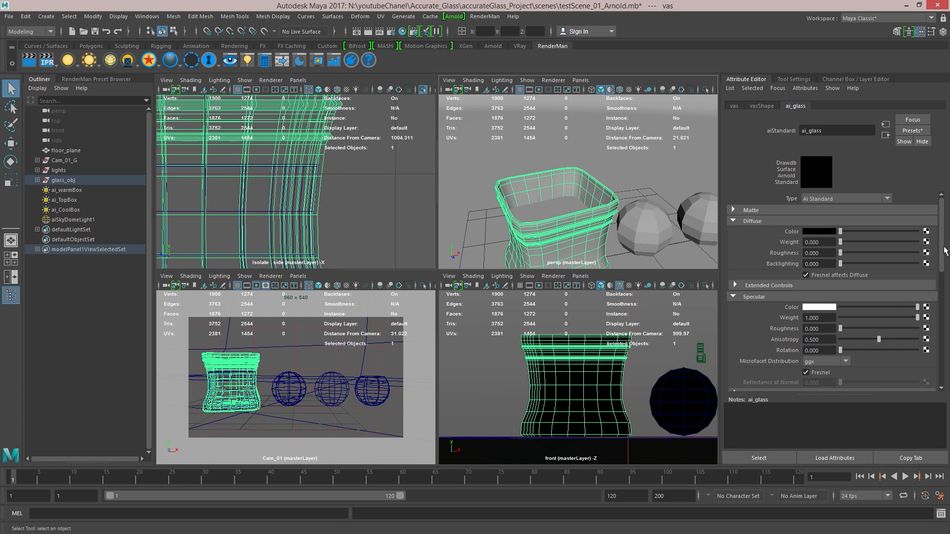
Review the diffuse, specular, reflection and refraction settings of the ai_glass material, including its IOR.
scroll(941, 262, down, 1)
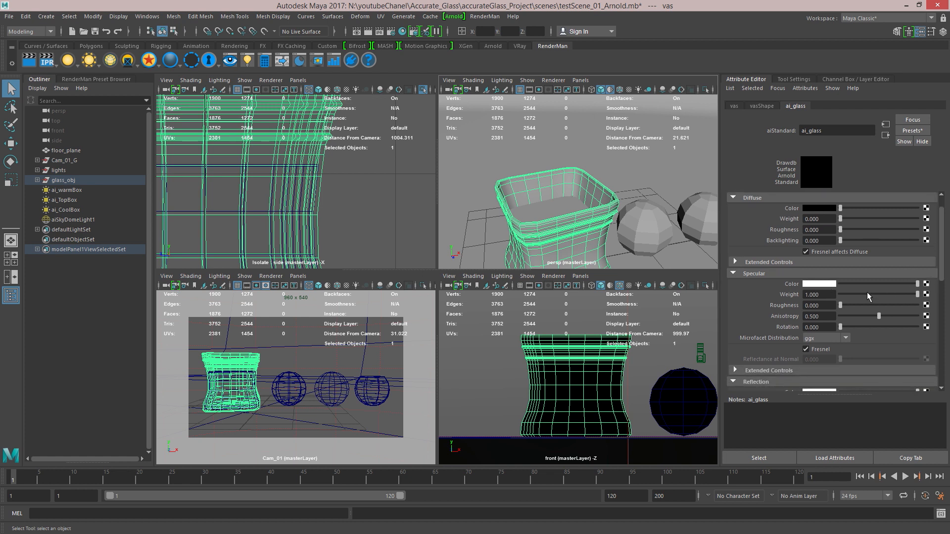
scroll(943, 272, down, 2)
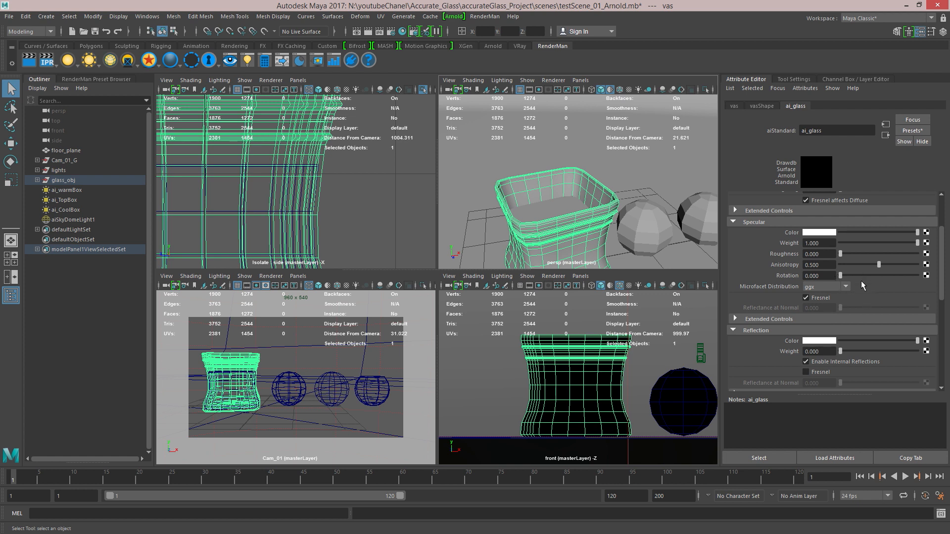
scroll(862, 293, down, 5)
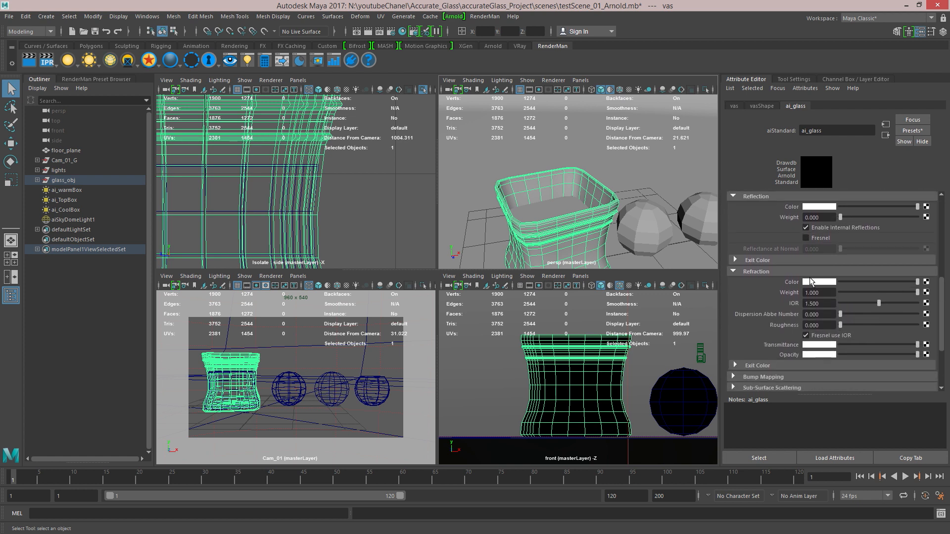
click(829, 304)
Select the redLiquid_overlapping mesh and review the ai_Liquid material's reflection settings, refraction color and IOR.
scroll(939, 319, down, 2)
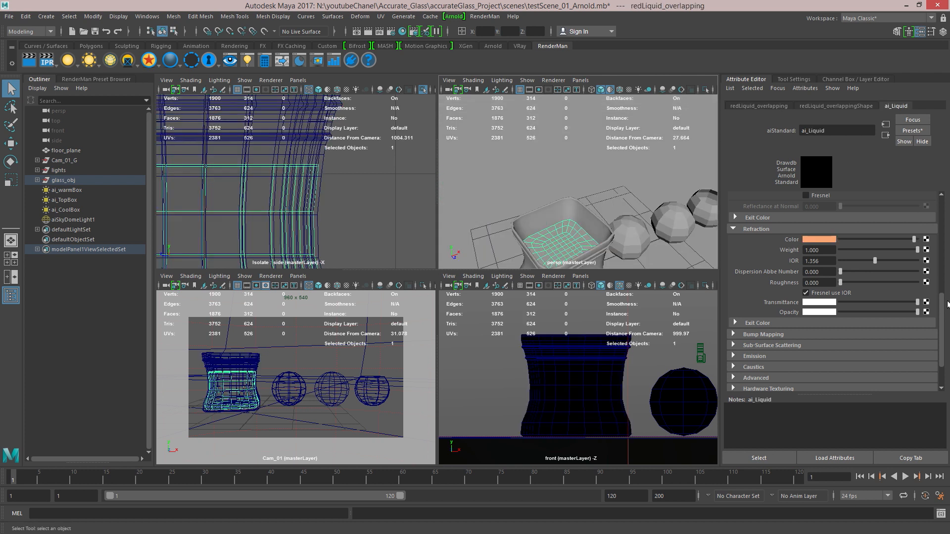
drag(942, 307, 943, 261)
scroll(782, 345, down, 2)
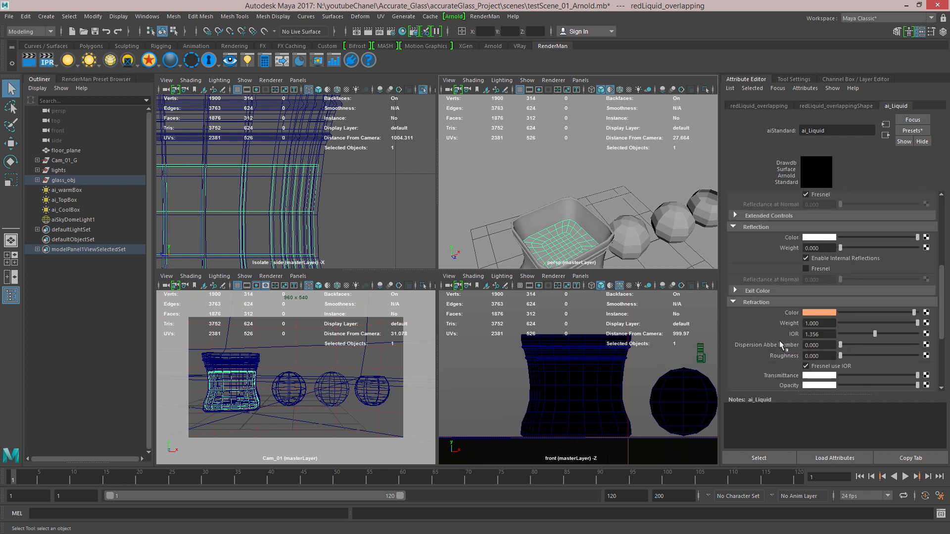
click(822, 337)
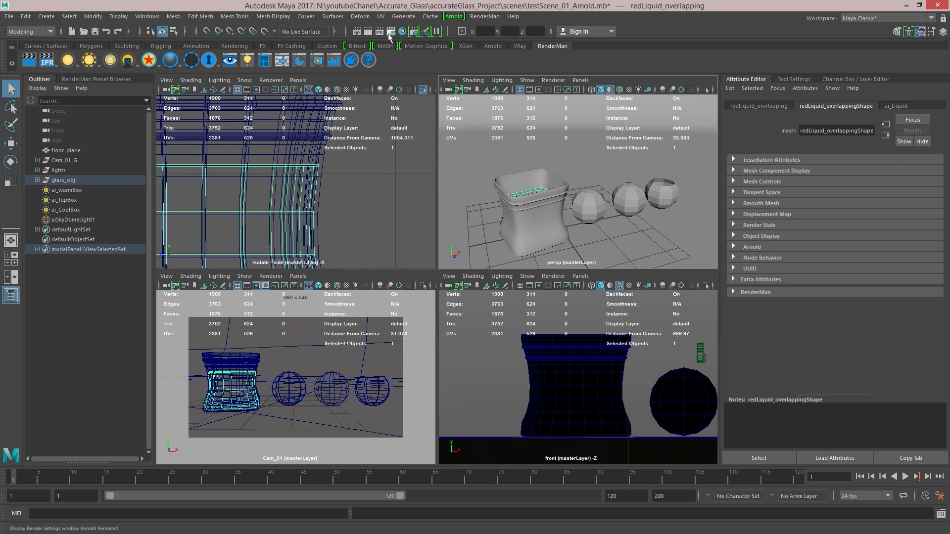
Examine the Arnold render settings' total, glossy and reflection ray depths in relation to the glass and liquid surfaces of the vase.
click(389, 32)
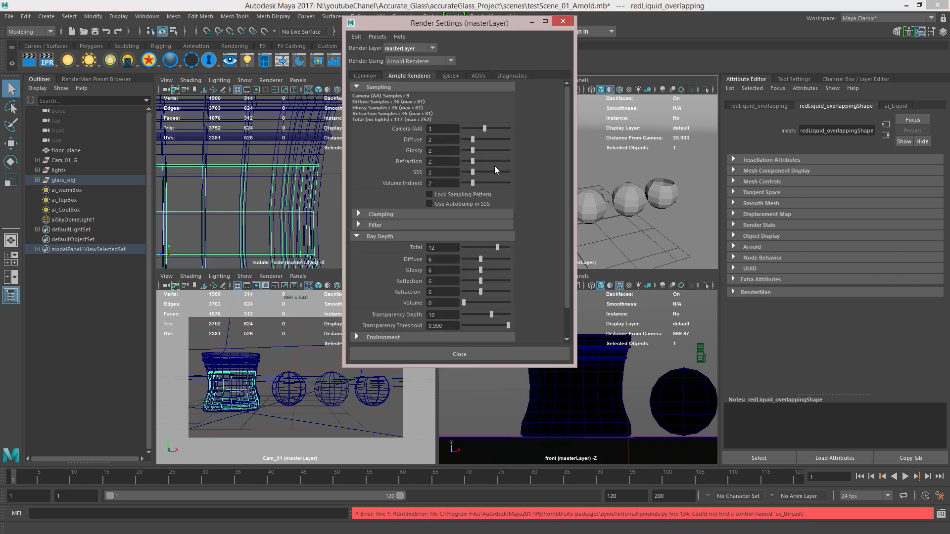
double_click(442, 250)
click(438, 271)
click(439, 280)
drag(515, 23, 409, 24)
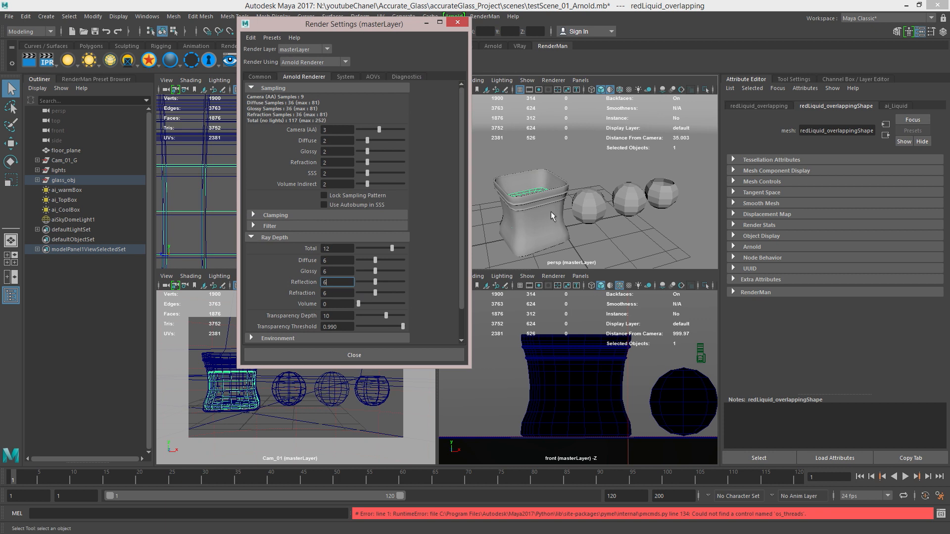
alt+drag(572, 212, 529, 206)
scroll(559, 209, up, 3)
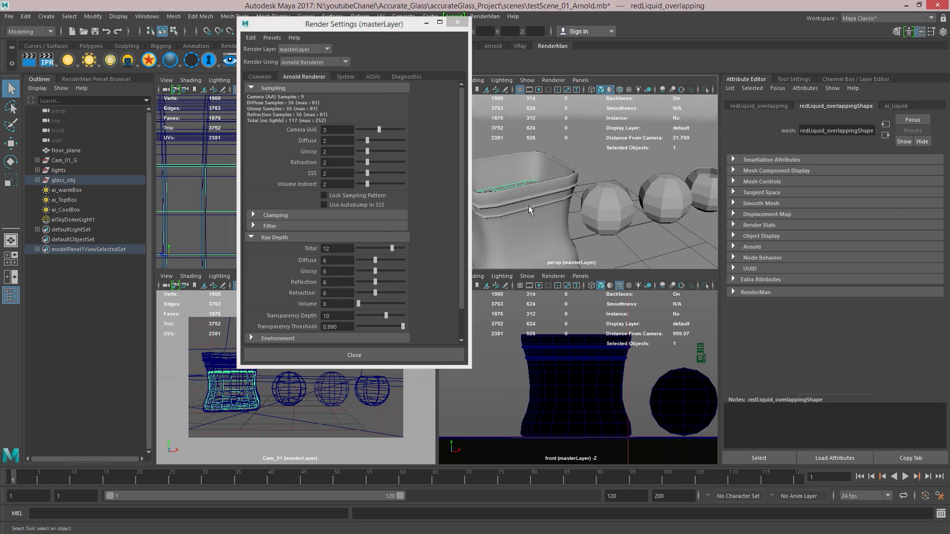
alt+middle_drag(528, 206, 549, 210)
alt+drag(550, 210, 504, 197)
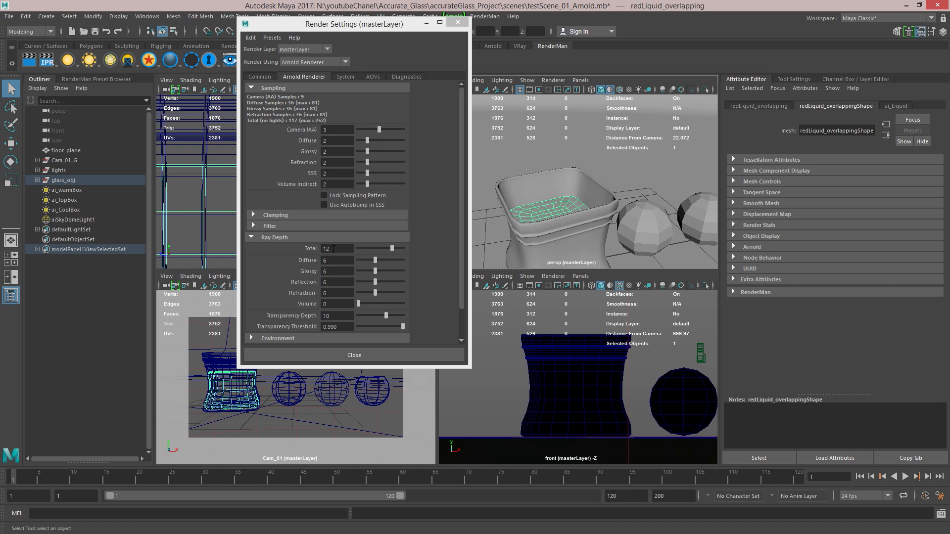
Go through the Arnold ray depth values and set the Camera (AA) samples to 1.
drag(334, 249, 316, 250)
key(Tab)
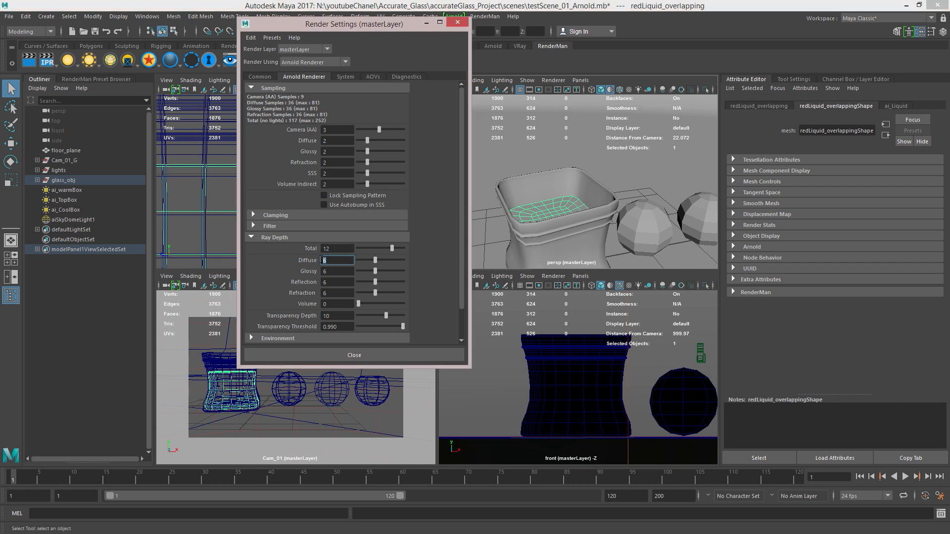
key(Tab)
key(Tab)
key(Tab)
key(Tab)
key(Tab)
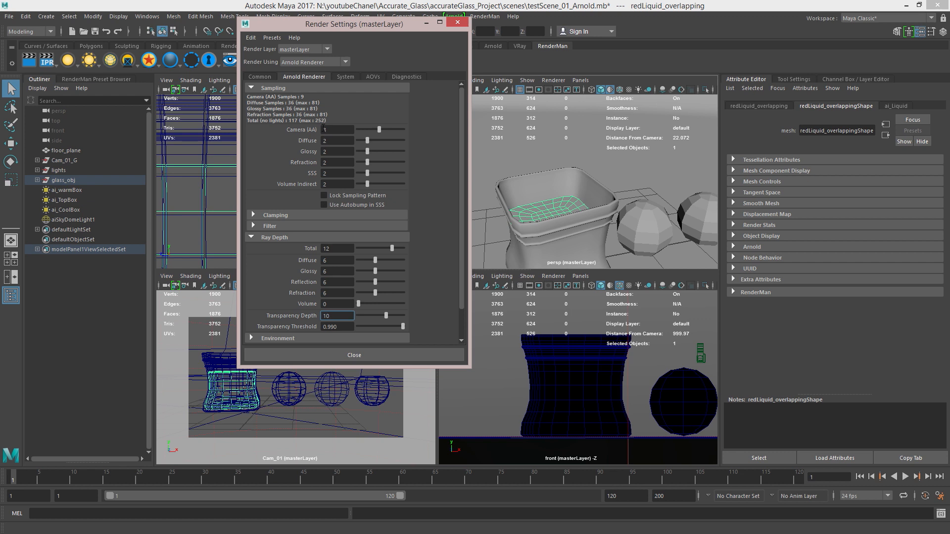
key(Tab)
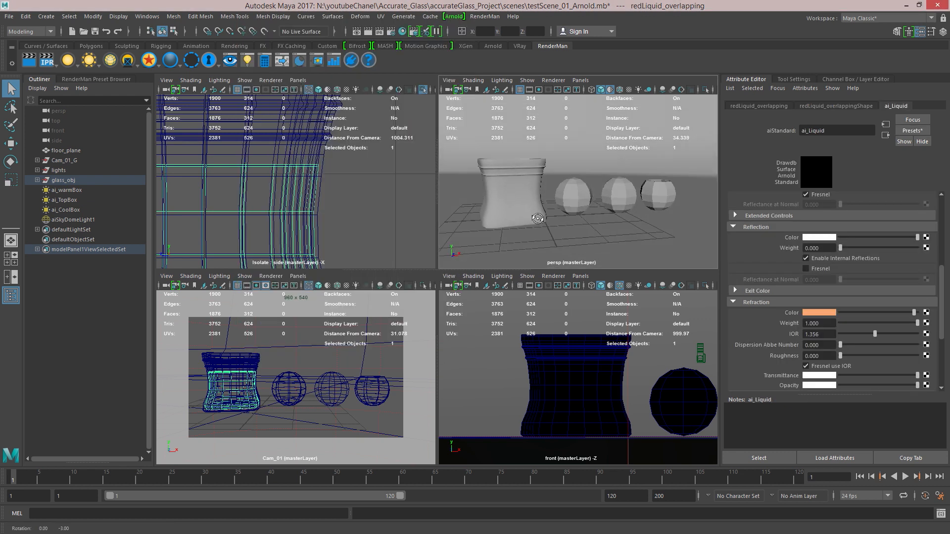
Open the Arnold RenderView to view a render of the glass scene.
alt+middle_drag(537, 219, 541, 229)
click(454, 16)
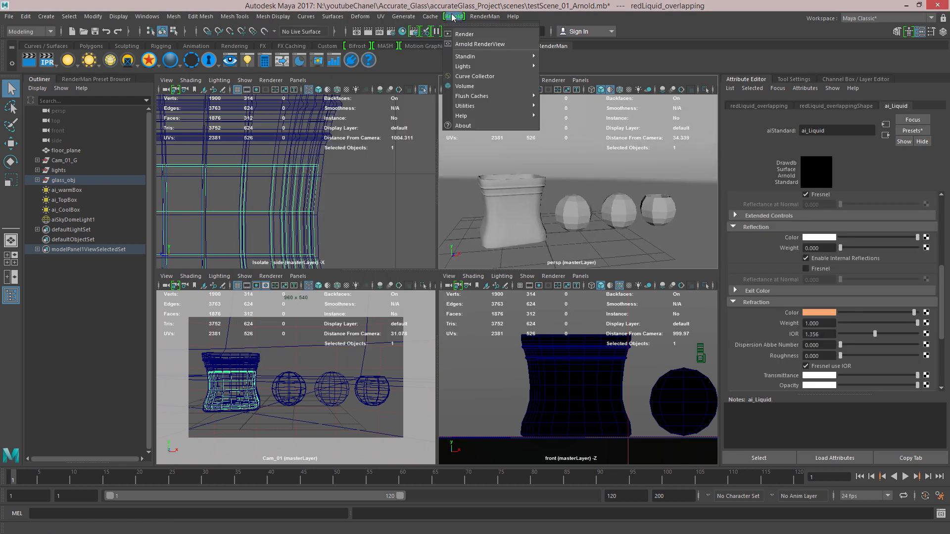
click(474, 43)
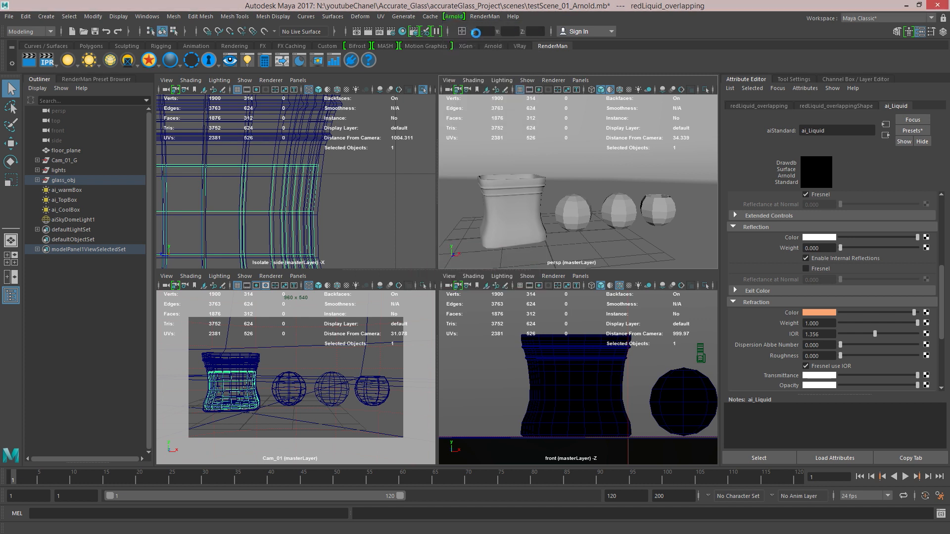
alt+middle_drag(451, 268, 747, 303)
alt+right_drag(747, 303, 580, 249)
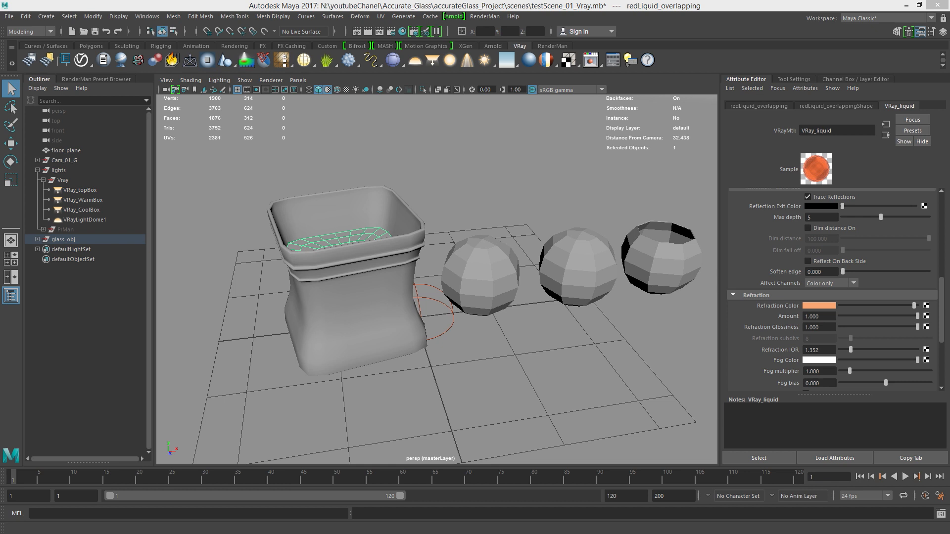
In the V-Ray version of the scene, inspect the warm, VRay_CoolBox and VRay_topBox area lights around the glass objects.
alt+drag(360, 307, 378, 282)
alt+right_drag(430, 281, 247, 258)
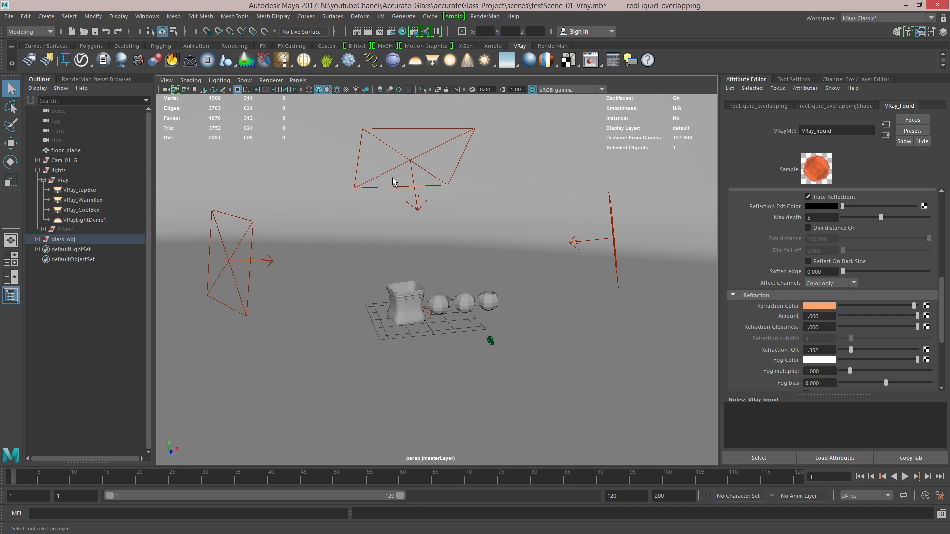
click(614, 258)
click(251, 263)
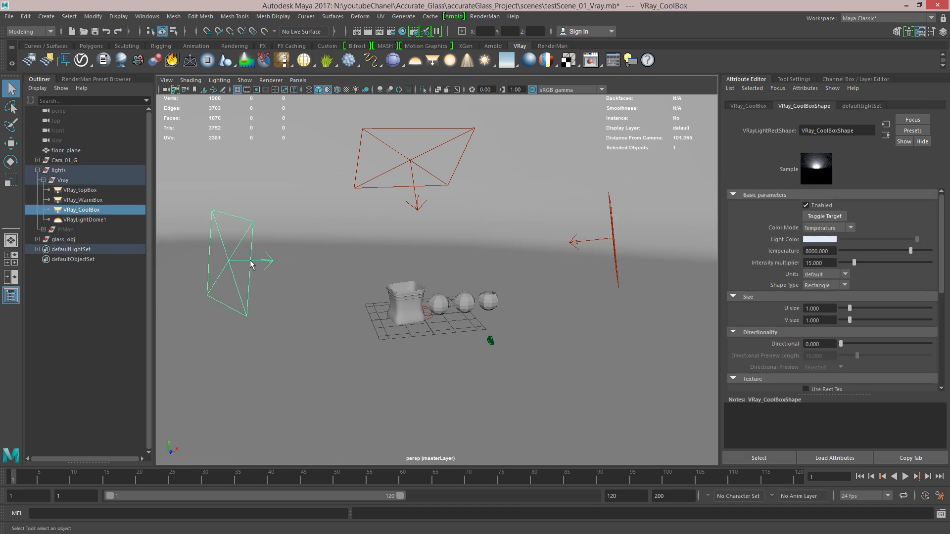
click(381, 176)
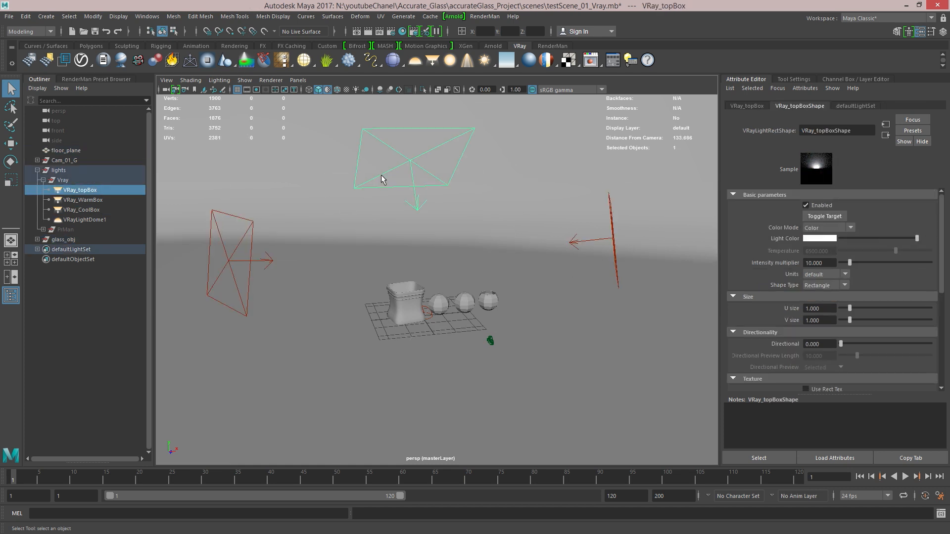
click(460, 251)
Select the vas mesh and look through the assignable V-Ray surface materials without assigning one.
alt+right_drag(459, 259, 421, 317)
click(423, 345)
click(429, 276)
right_drag(429, 276, 436, 493)
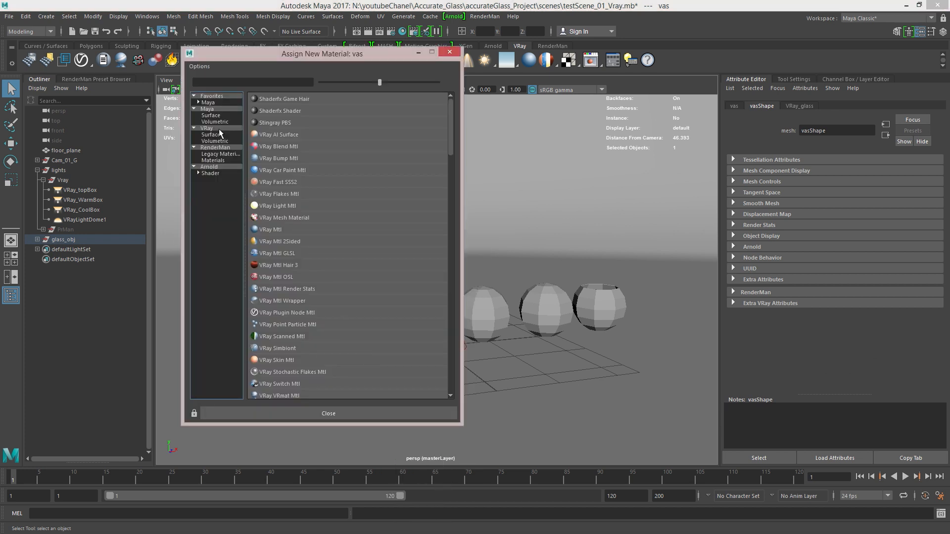
click(277, 197)
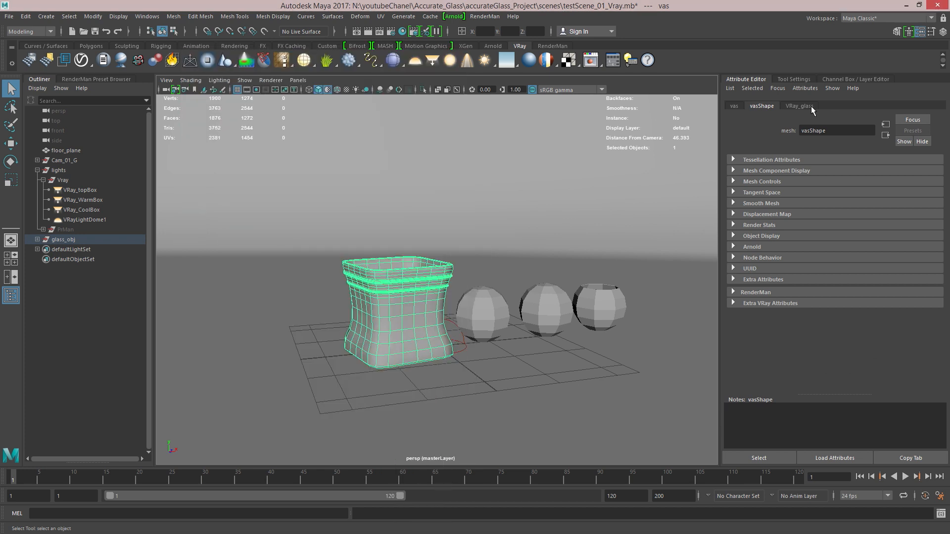
In the vase's VRay_glass material, set the reflection Brdf Type to Ward.
click(809, 106)
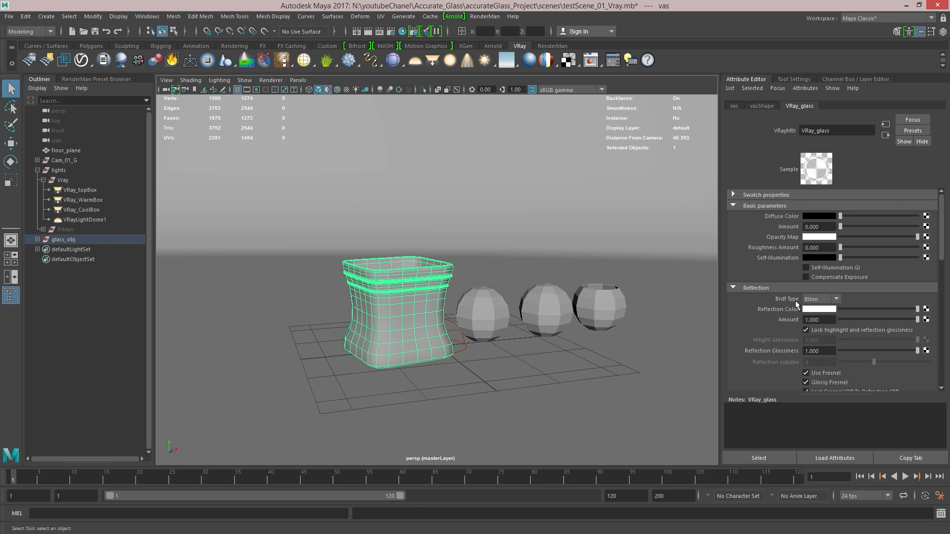
click(830, 299)
click(831, 308)
scroll(811, 321, down, 3)
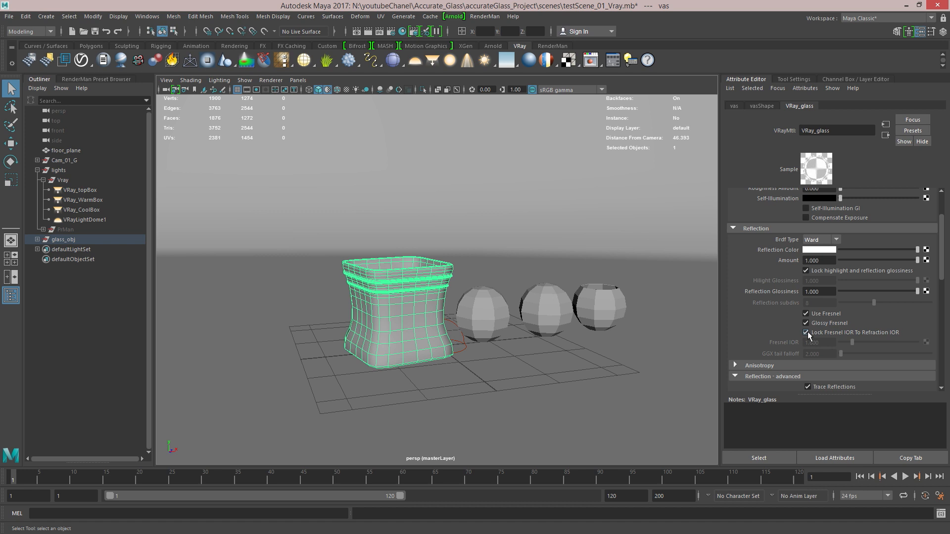
Examine VRay_glass's reflection max depth in relation to the inner and outer walls of the vase.
scroll(853, 287, down, 5)
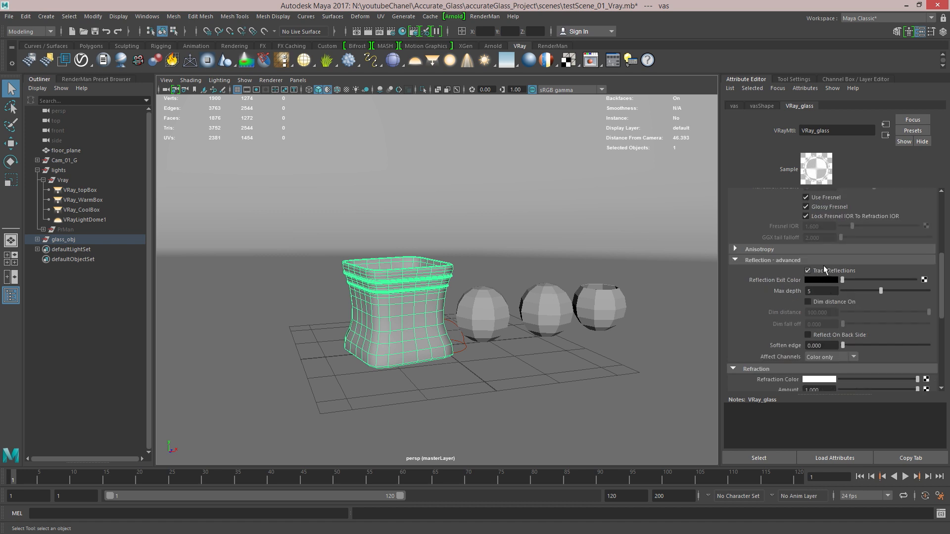
click(829, 292)
scroll(488, 299, up, 5)
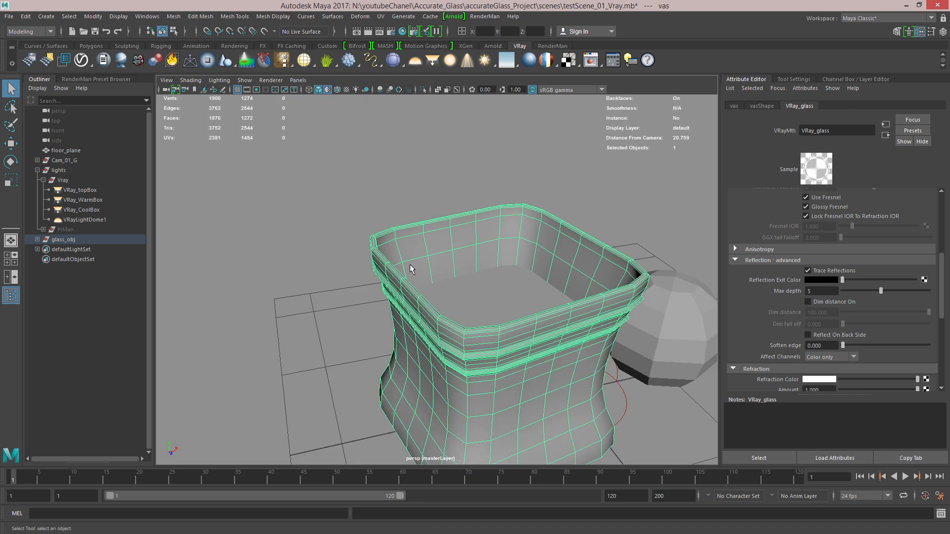
alt+drag(418, 296, 396, 290)
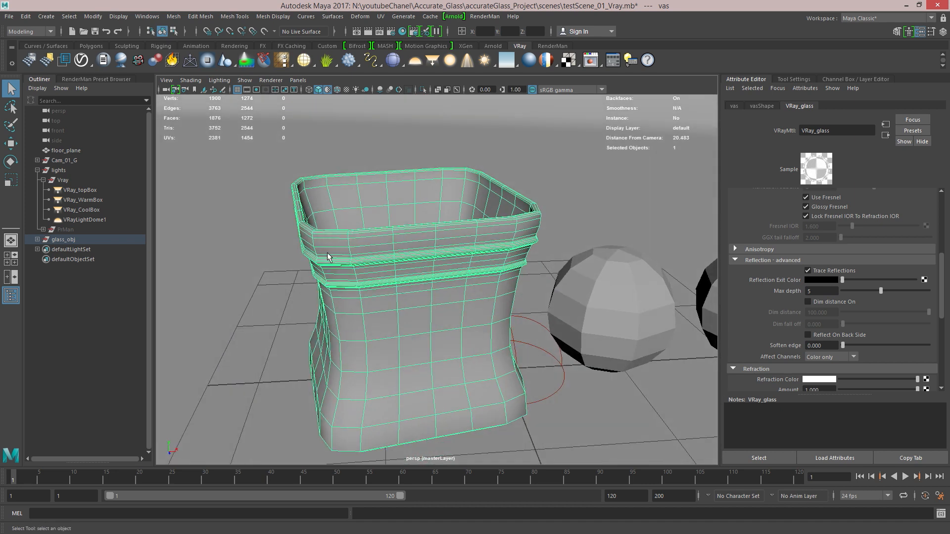
alt+drag(355, 210, 399, 332)
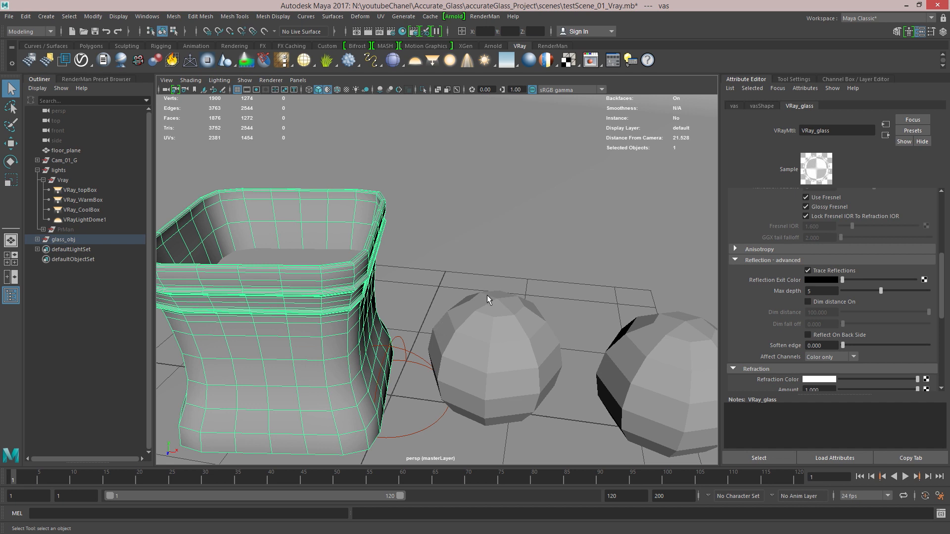
drag(828, 291, 795, 291)
Review VRay_glass's refraction color and refraction IOR.
drag(940, 266, 940, 301)
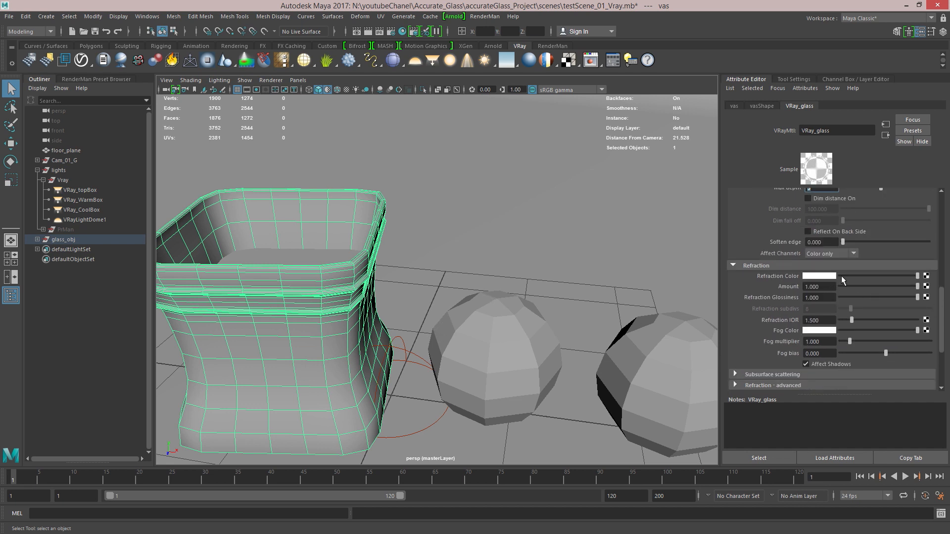
drag(842, 276, 921, 280)
double_click(823, 319)
Select each of the three spheres beside the vase in turn to check their assigned material.
scroll(345, 253, down, 5)
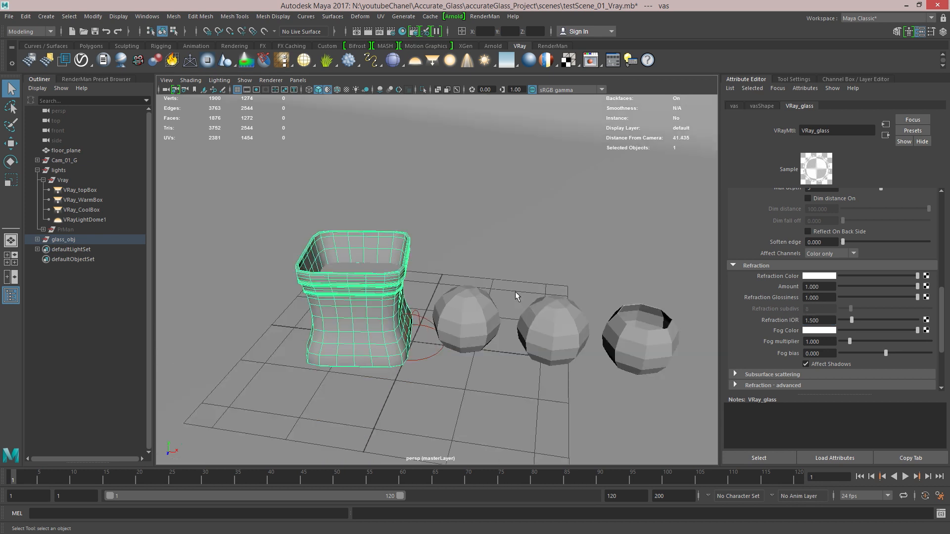
click(437, 325)
click(526, 330)
click(620, 351)
Select the redLiquid_overlapping mesh inside the vase and review the VRay_liquid material's refraction color and IOR.
scroll(530, 341, up, 3)
alt+drag(495, 316, 530, 343)
alt+middle_drag(530, 343, 597, 308)
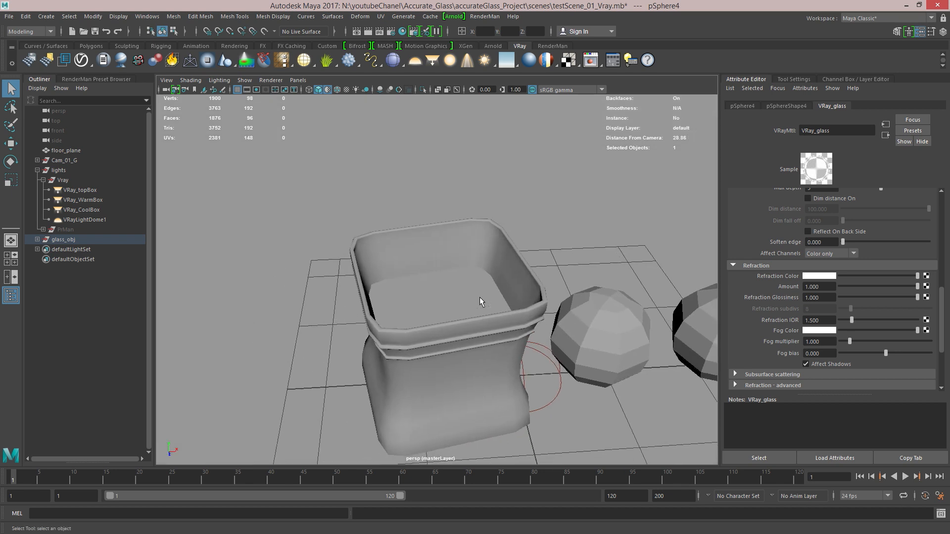
click(461, 294)
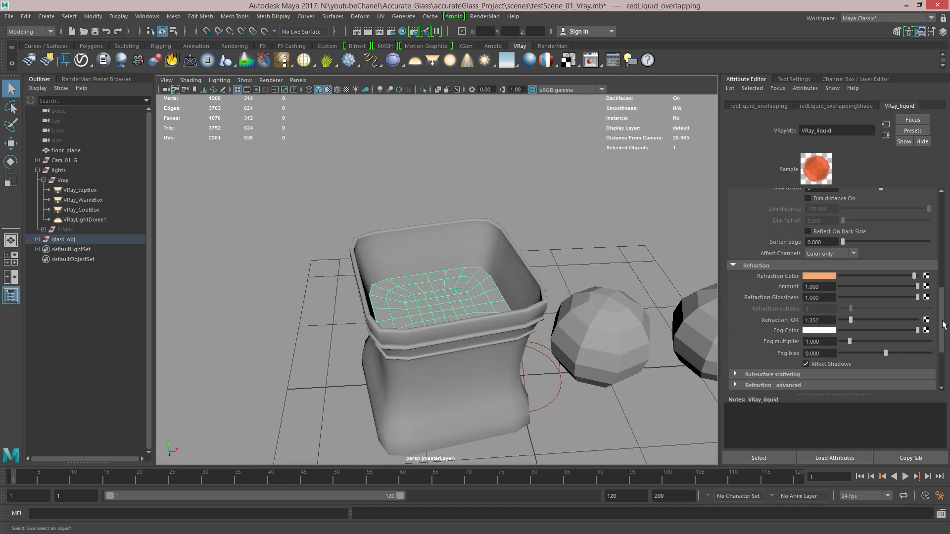
scroll(942, 329, down, 2)
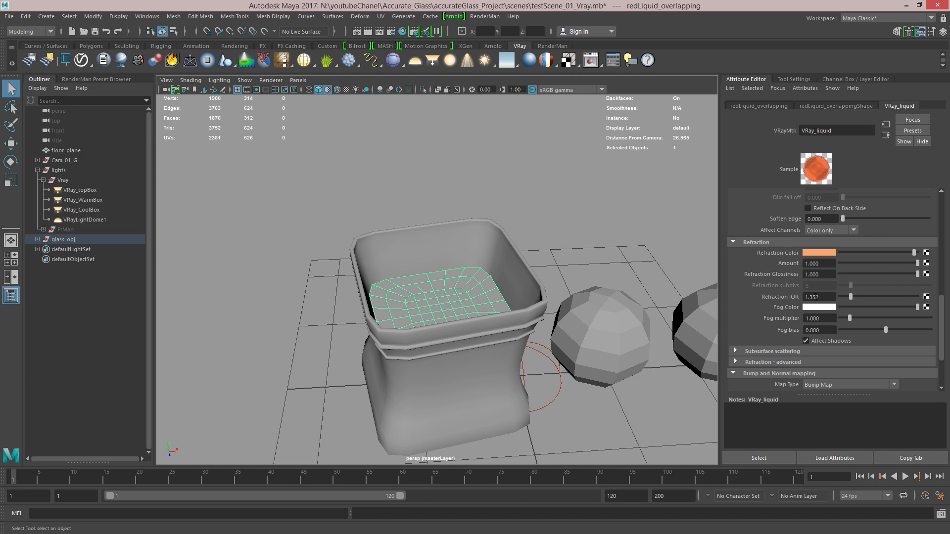
Inspect the V-Ray render of the vase, red liquid and three glass spheres up close in the frame buffer.
scroll(581, 351, down, 3)
alt+drag(580, 350, 560, 193)
key(alt+Tab)
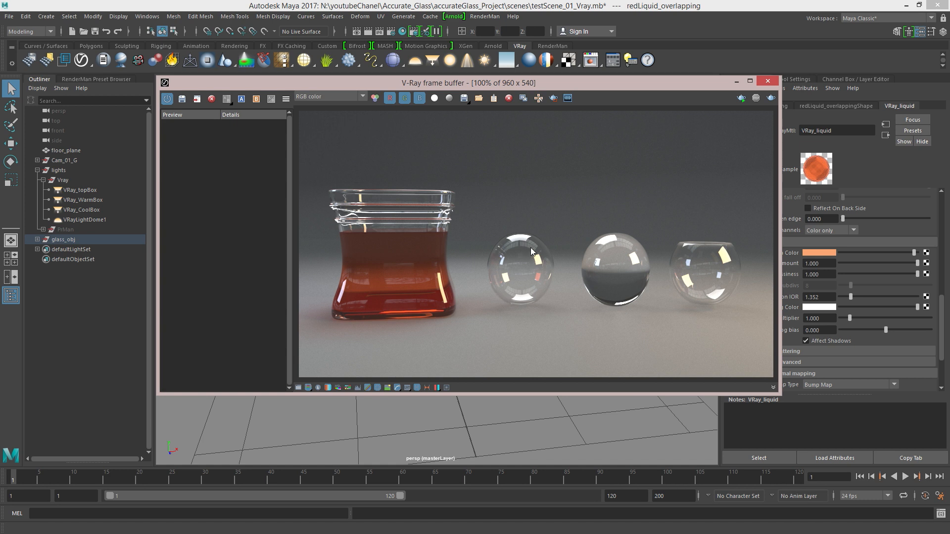
key(alt+Tab)
click(529, 268)
scroll(515, 271, up, 3)
scroll(515, 270, down, 2)
mouse_move(357, 203)
middle_down()
mouse_move(547, 215)
mouse_move(373, 177)
middle_up()
middle_drag(550, 205, 376, 197)
middle_drag(580, 220, 493, 215)
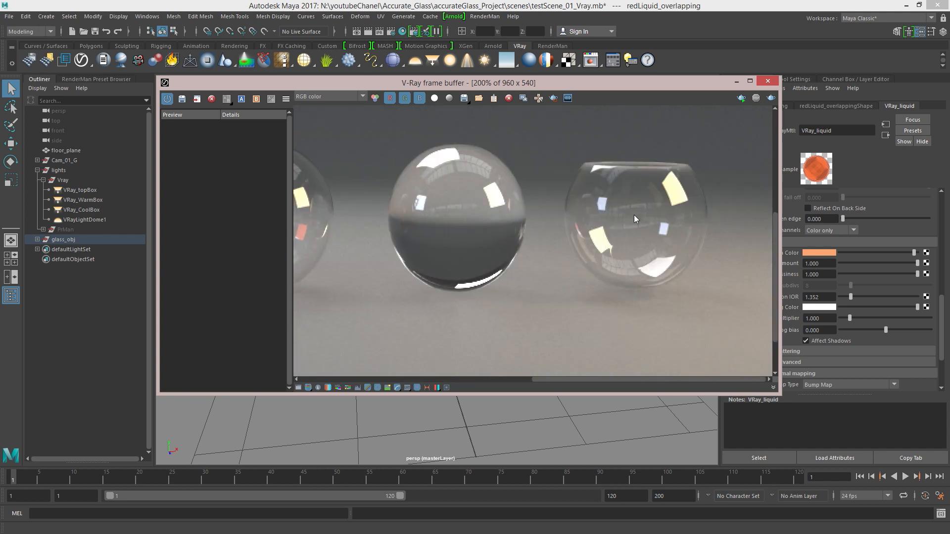
middle_drag(622, 210, 517, 221)
middle_drag(456, 244, 486, 253)
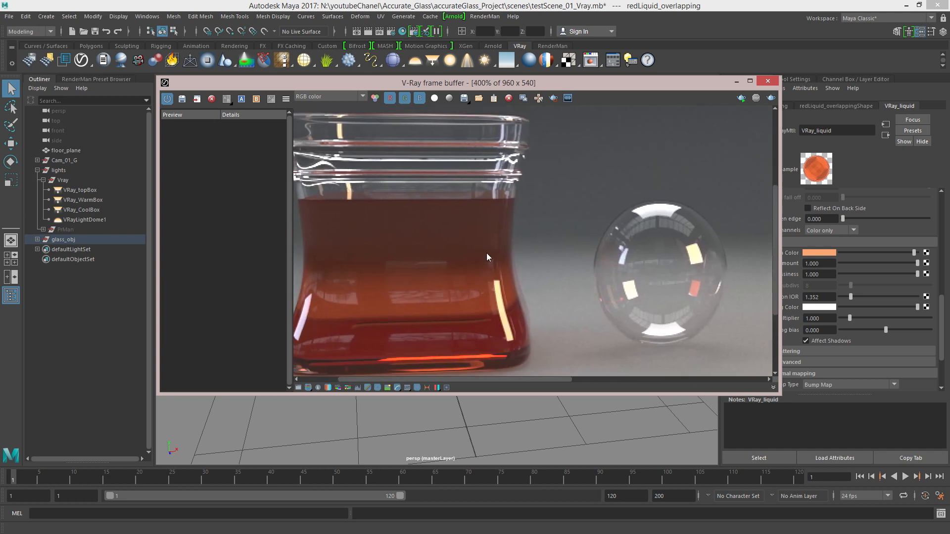
scroll(510, 249, up, 2)
scroll(542, 245, down, 3)
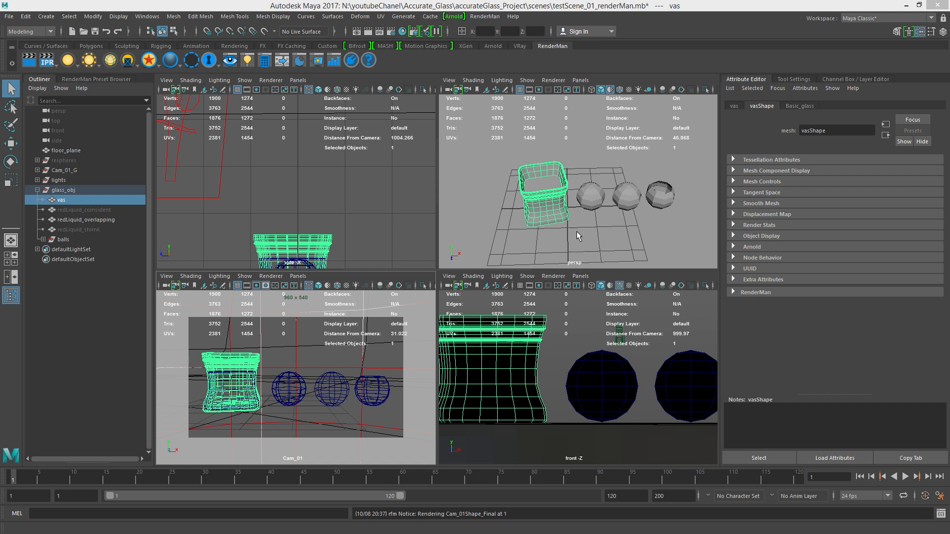
Examine the vase and spheres in the RenderMan scene and the area lights placed around them.
alt+drag(577, 231, 566, 215)
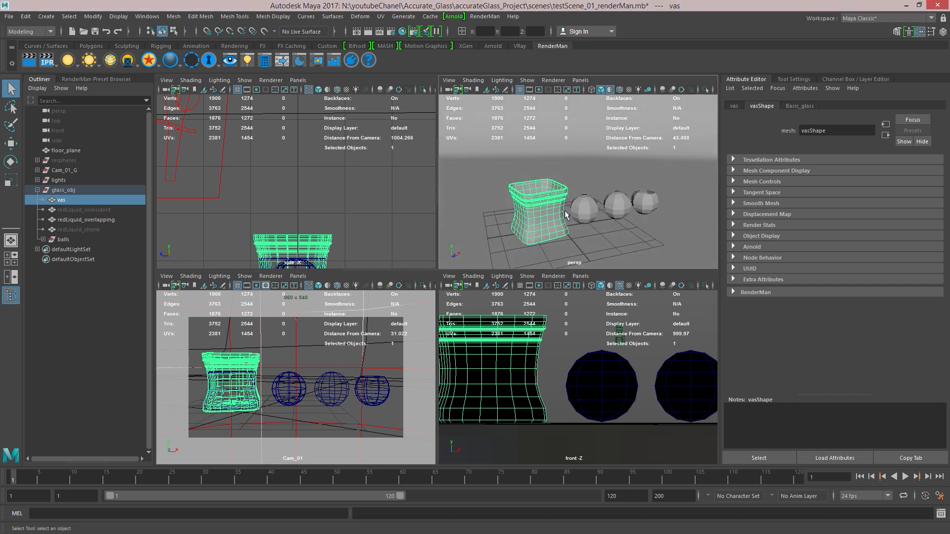
alt+middle_drag(565, 211, 556, 192)
alt+right_drag(555, 192, 552, 217)
alt+middle_drag(553, 216, 554, 208)
alt+drag(553, 200, 587, 199)
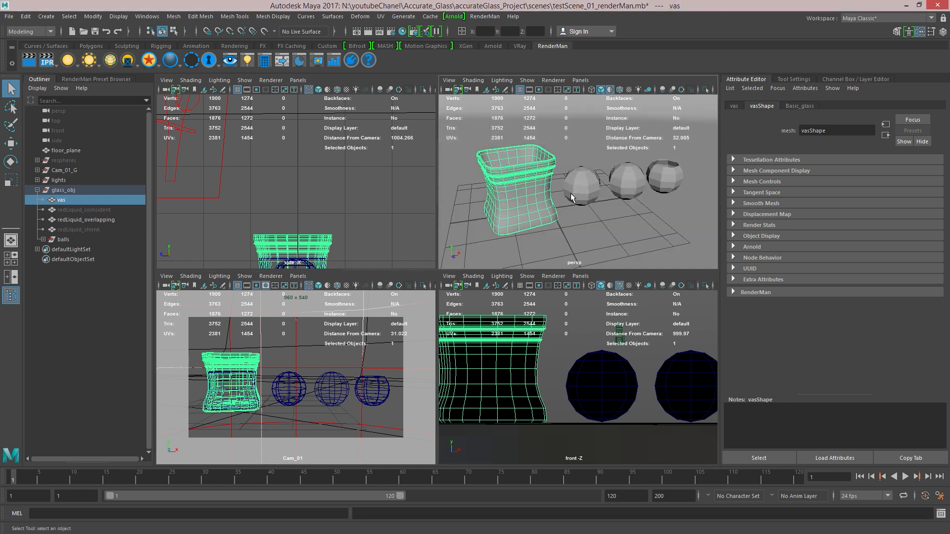
alt+right_drag(631, 203, 533, 186)
alt+drag(567, 220, 553, 199)
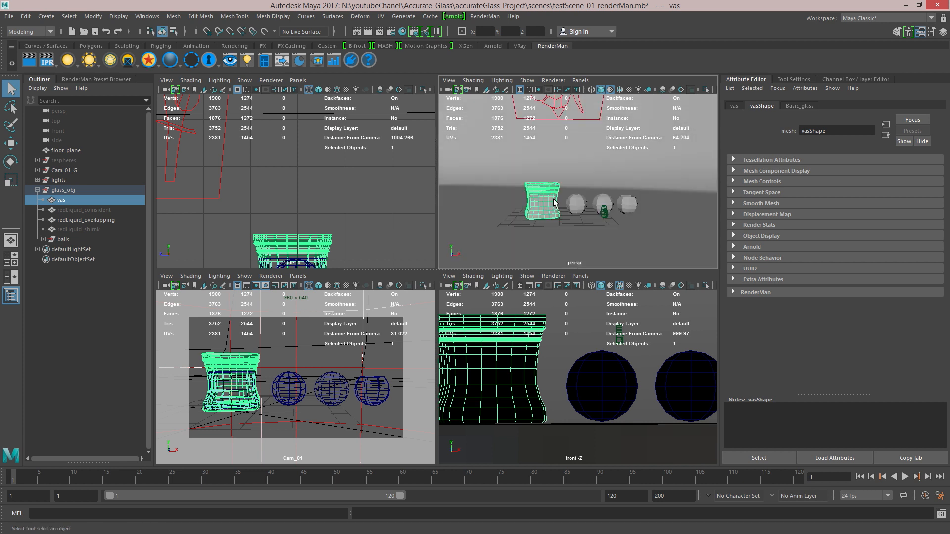
click(627, 161)
alt+right_drag(625, 155, 505, 178)
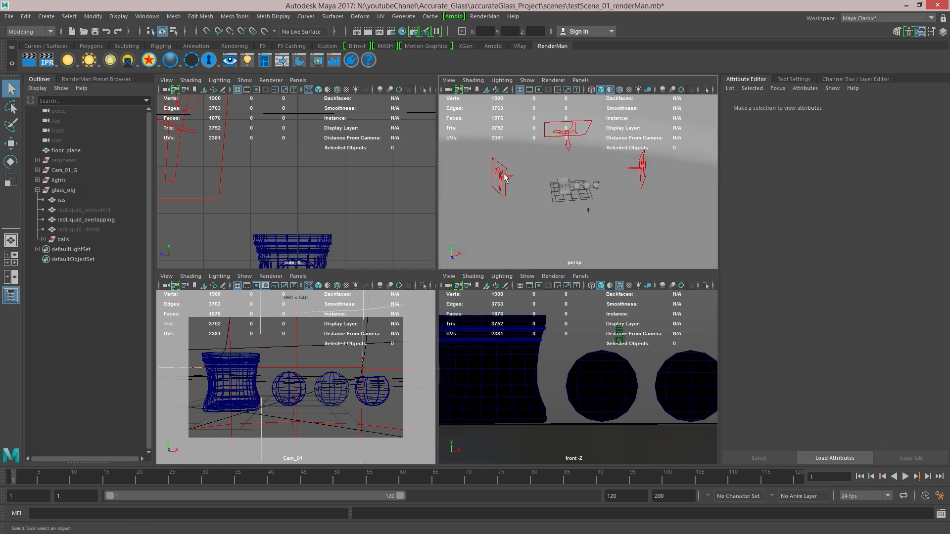
click(642, 170)
alt+drag(628, 174, 524, 208)
click(507, 161)
key(f)
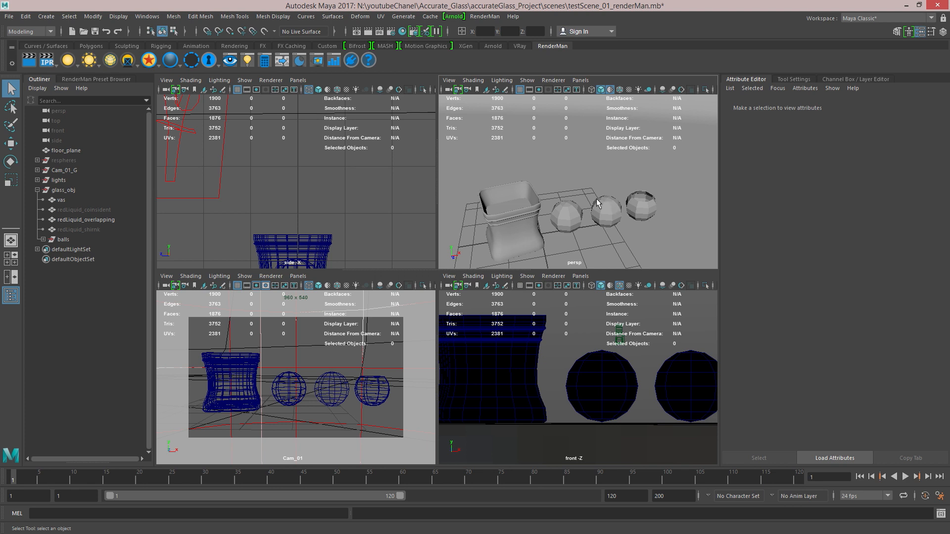
Select the vase and look up PxrSurface among the RenderMan materials that can be assigned to it.
click(524, 188)
right_drag(518, 187, 544, 444)
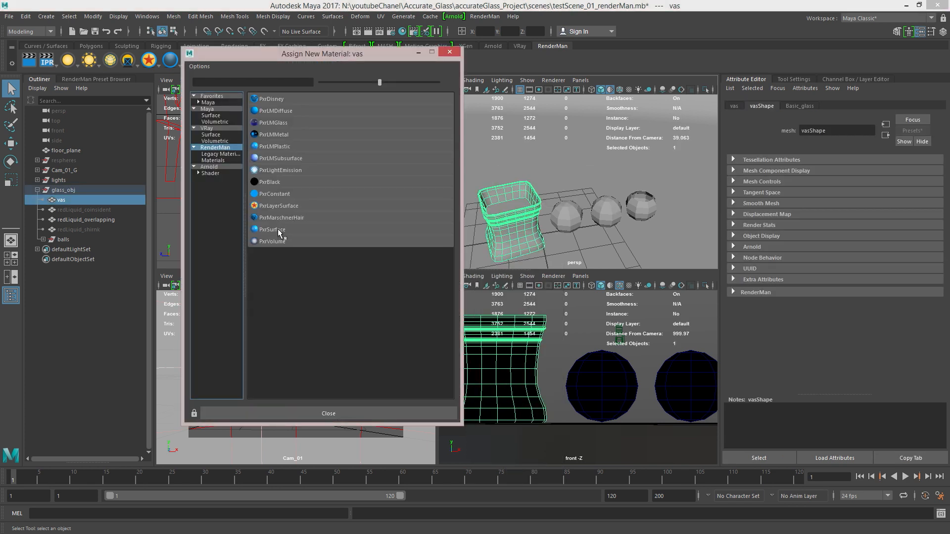
click(278, 232)
Review Basic_glass's diffuse and primary specular settings and its glass gains, refraction color and refractive index.
drag(852, 231, 817, 241)
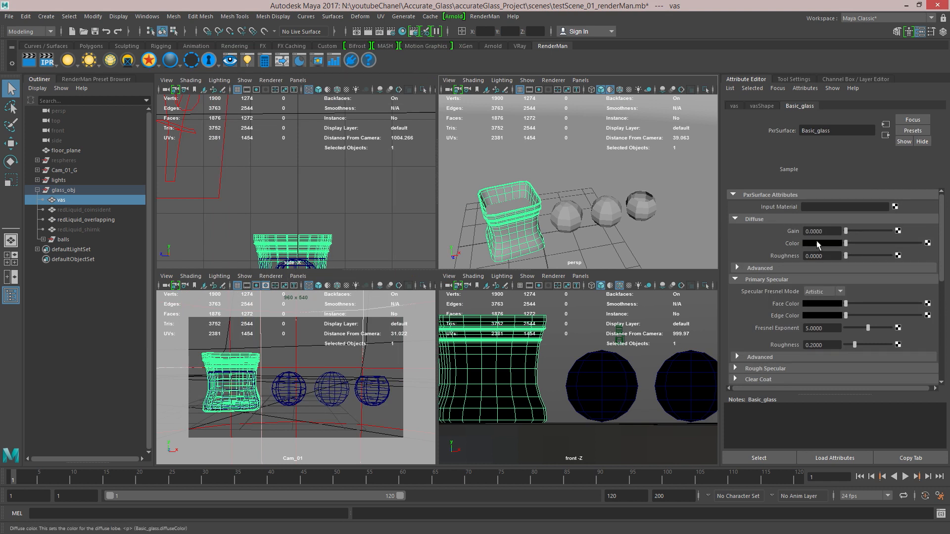
scroll(842, 236, down, 1)
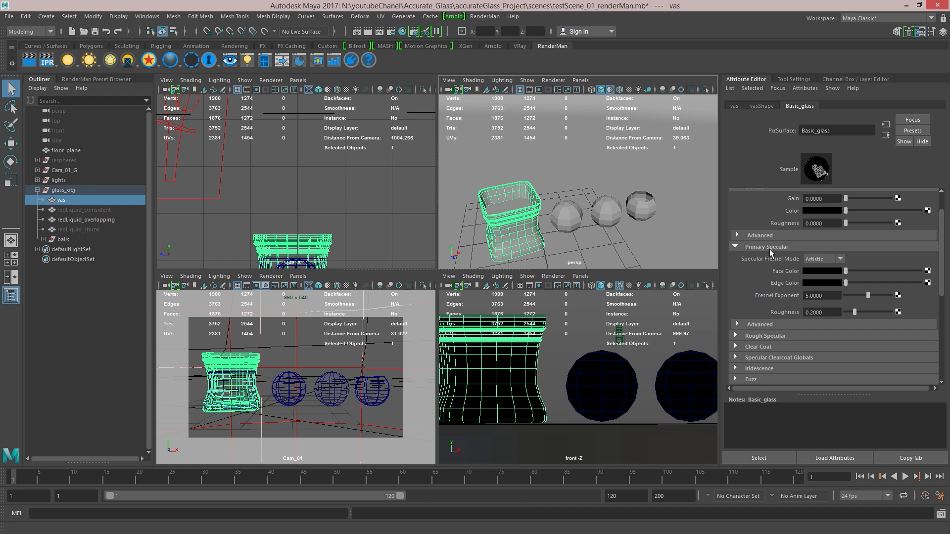
drag(943, 253, 948, 311)
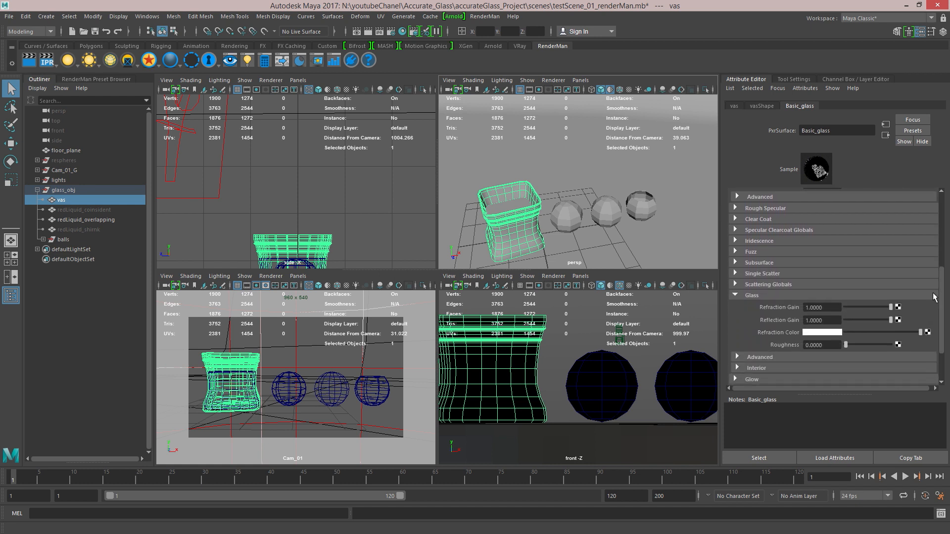
drag(850, 277, 903, 278)
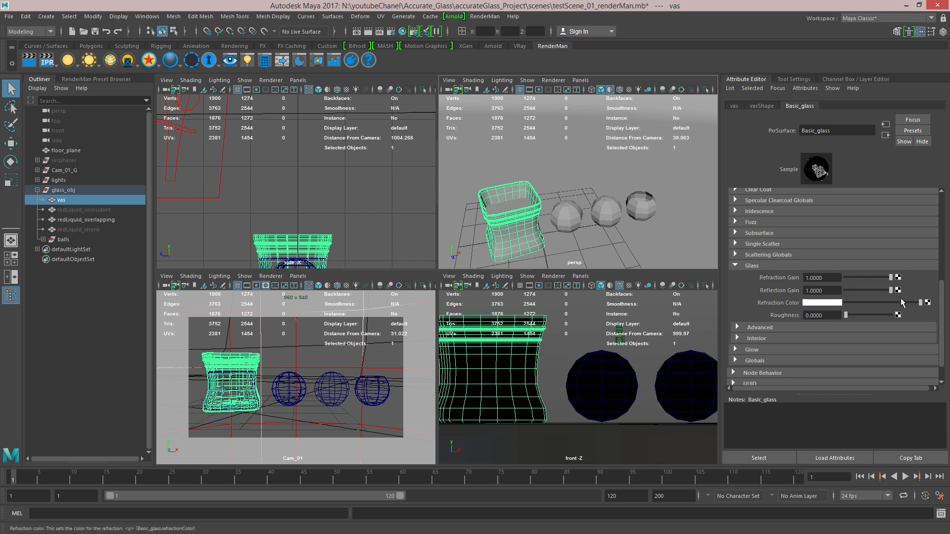
scroll(891, 304, down, 1)
click(777, 301)
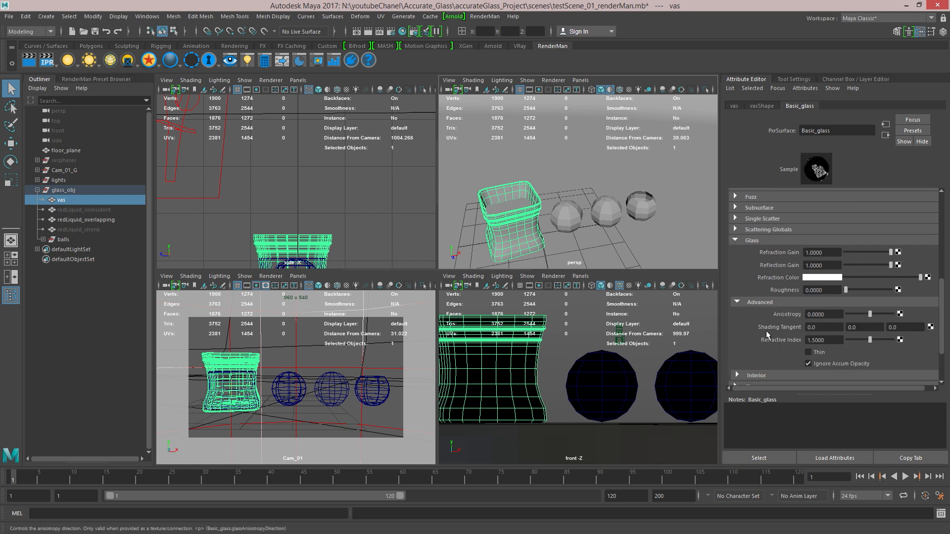
click(835, 340)
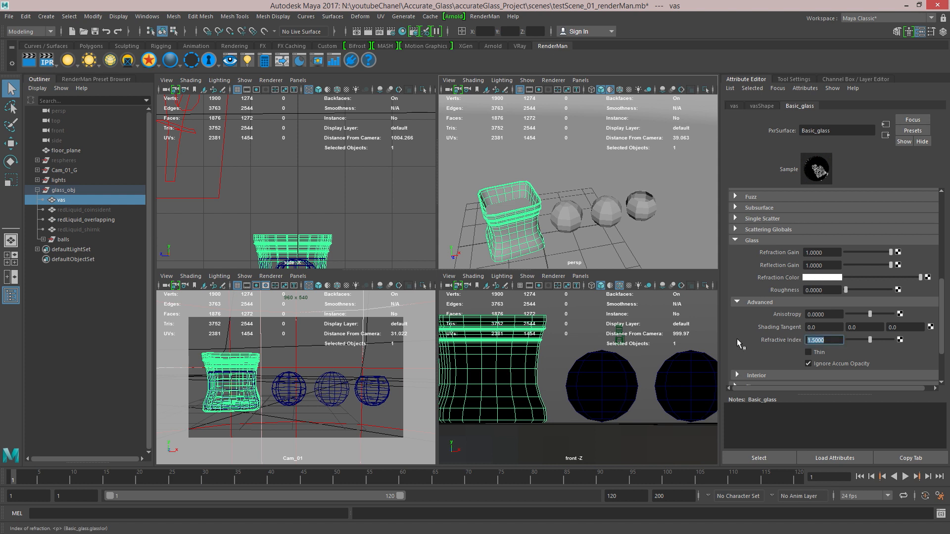
scroll(777, 310, up, 1)
drag(941, 297, 938, 246)
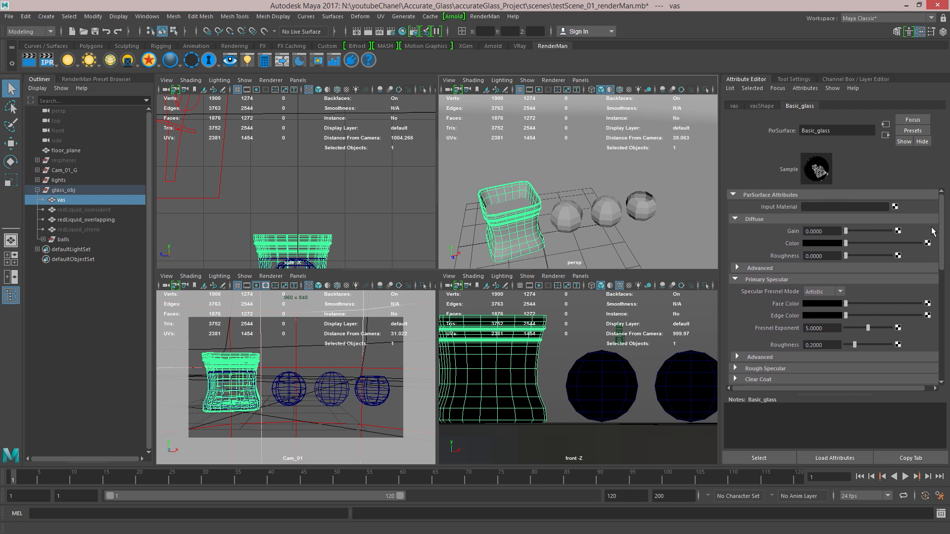
Select redLiquid_overlapping and review the PX_liquid material's refraction color, roughness and refractive index.
key(Right)
key(Right)
scroll(850, 308, down, 5)
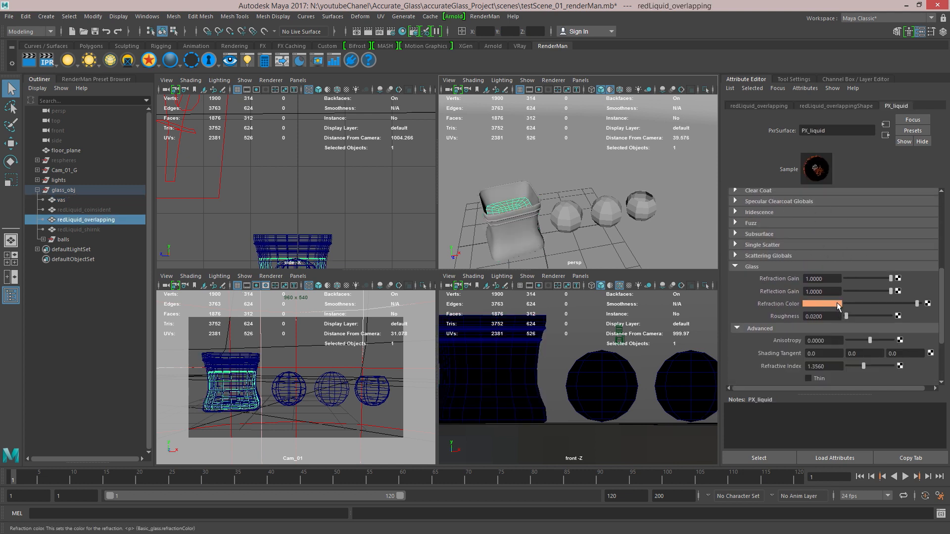
click(828, 367)
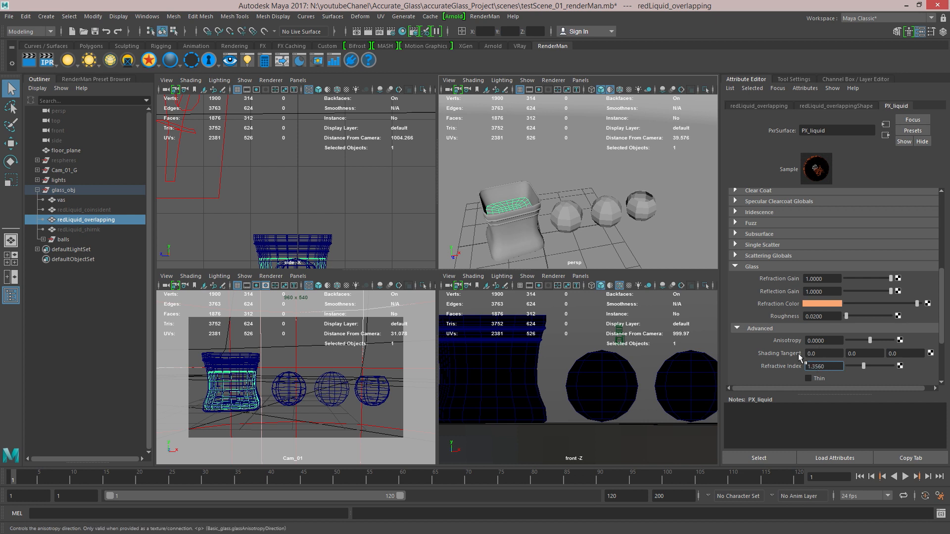
scroll(871, 327, down, 3)
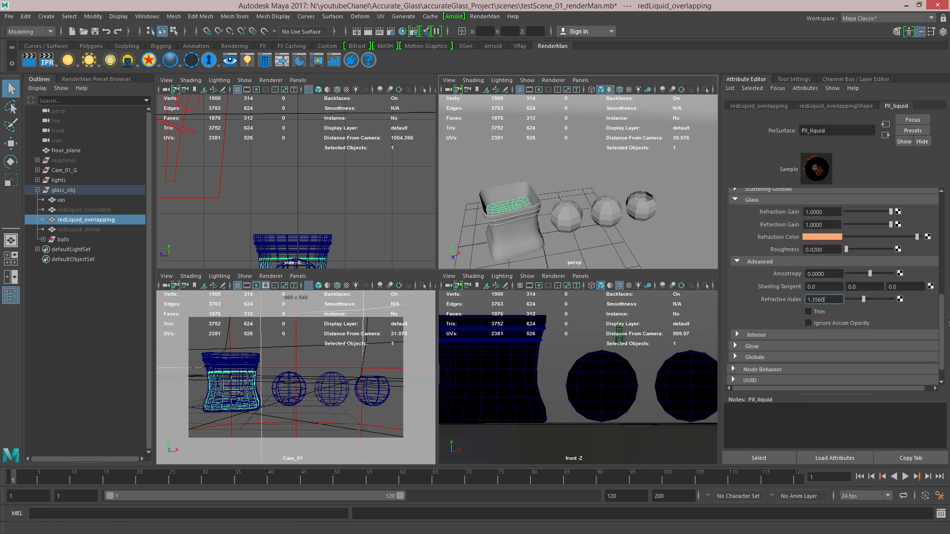
scroll(946, 324, up, 4)
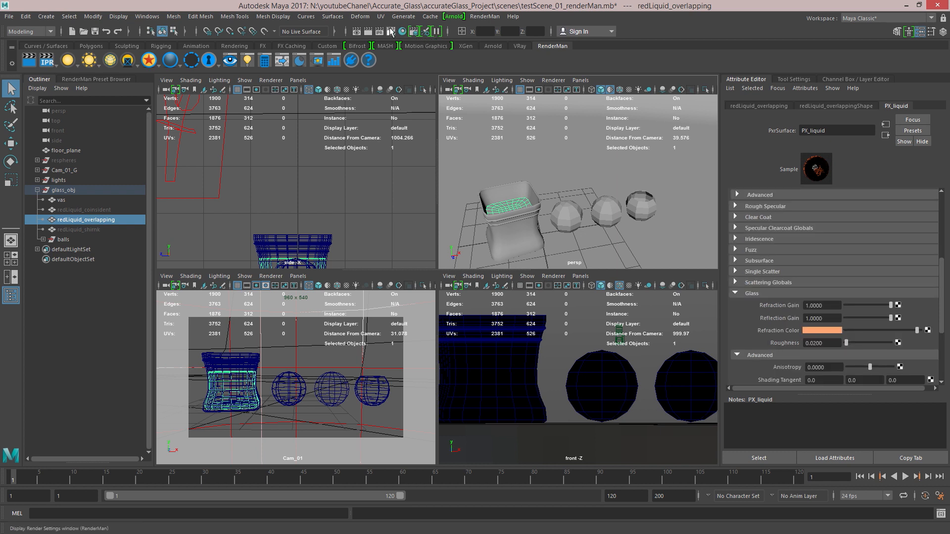
Open the RenderMan sampling settings and review the IPR samples and the Path Tracer integrator's max path length.
click(391, 32)
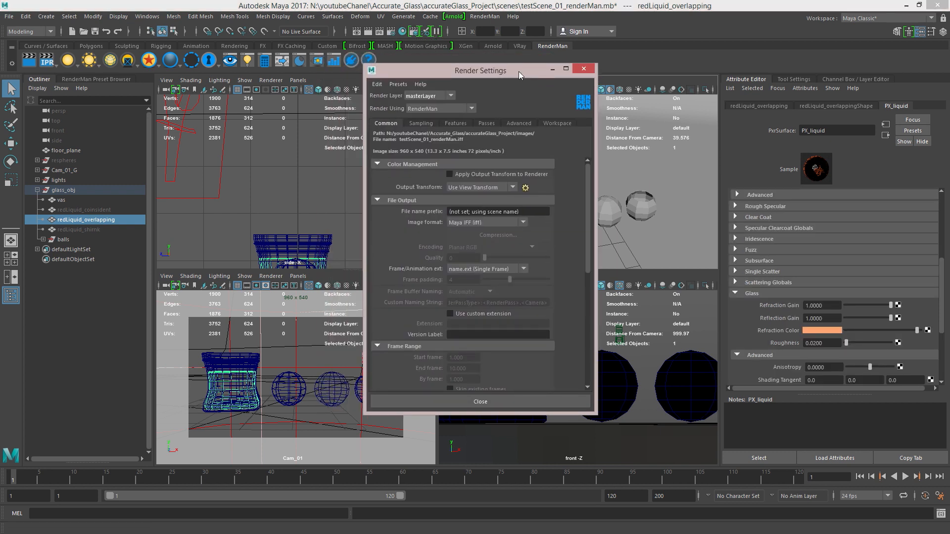
click(421, 123)
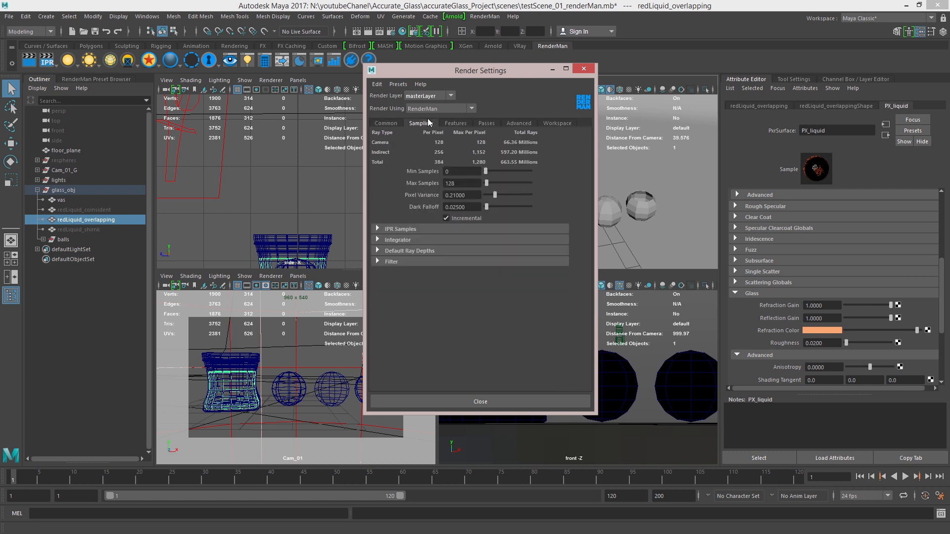
click(421, 229)
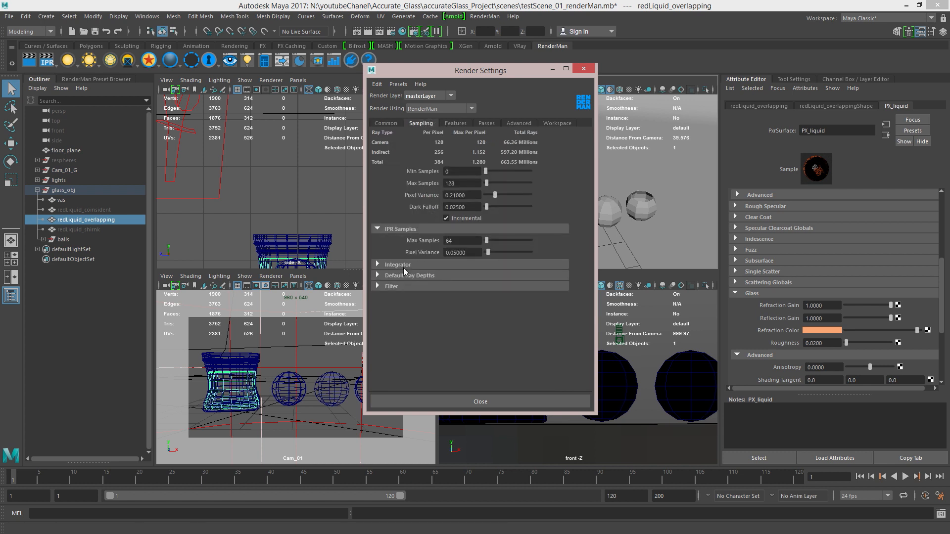
click(408, 265)
scroll(426, 272, down, 2)
double_click(463, 259)
scroll(411, 300, down, 1)
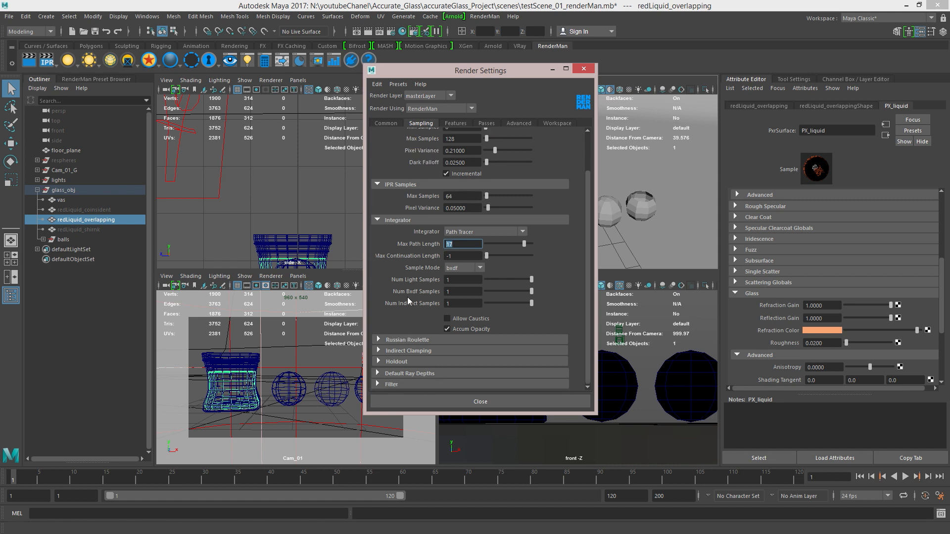
Check the default max specular and max diffuse ray depths against the max path length, and close the render settings.
click(396, 377)
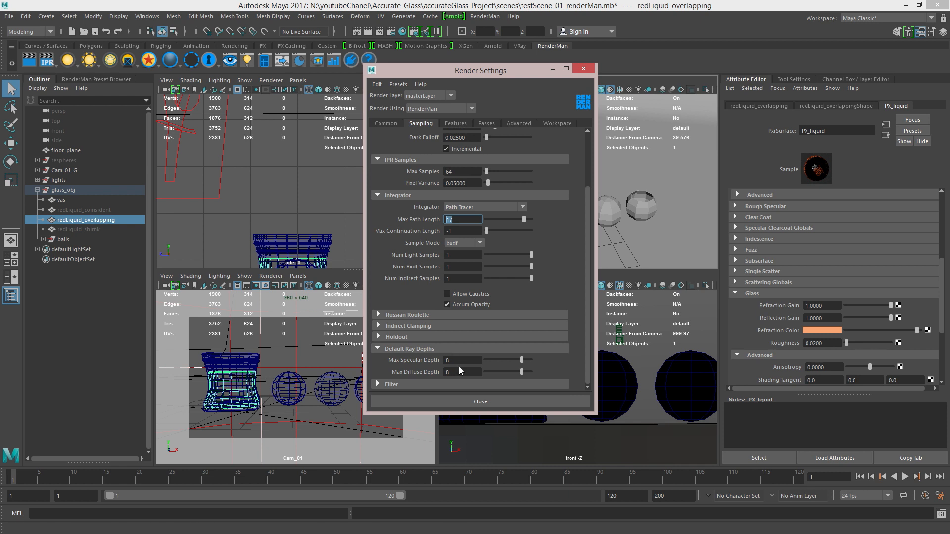
click(461, 372)
click(453, 361)
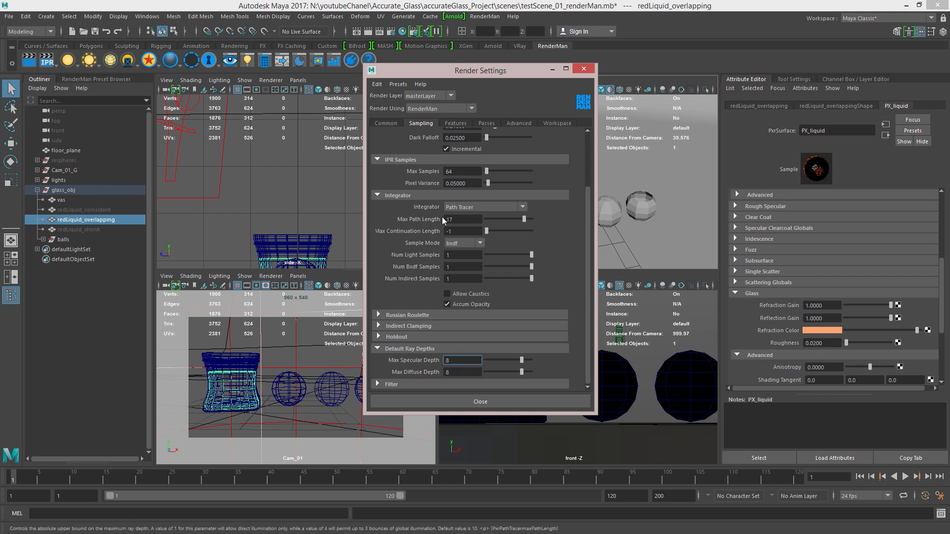
key(Tab)
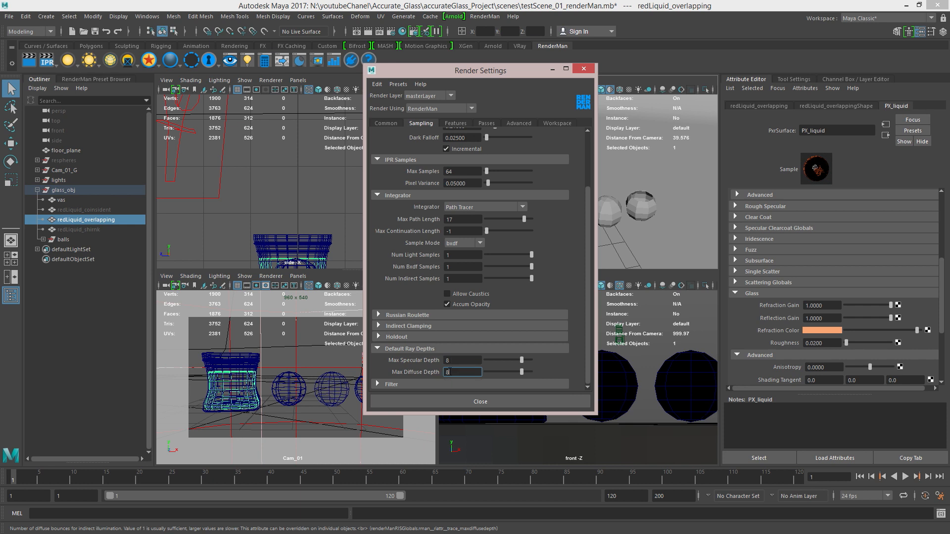
key(shift+Tab)
double_click(452, 219)
click(584, 69)
Select the vase in the perspective view and show its vasShape attributes.
alt+drag(581, 182, 559, 187)
alt+right_drag(559, 187, 556, 211)
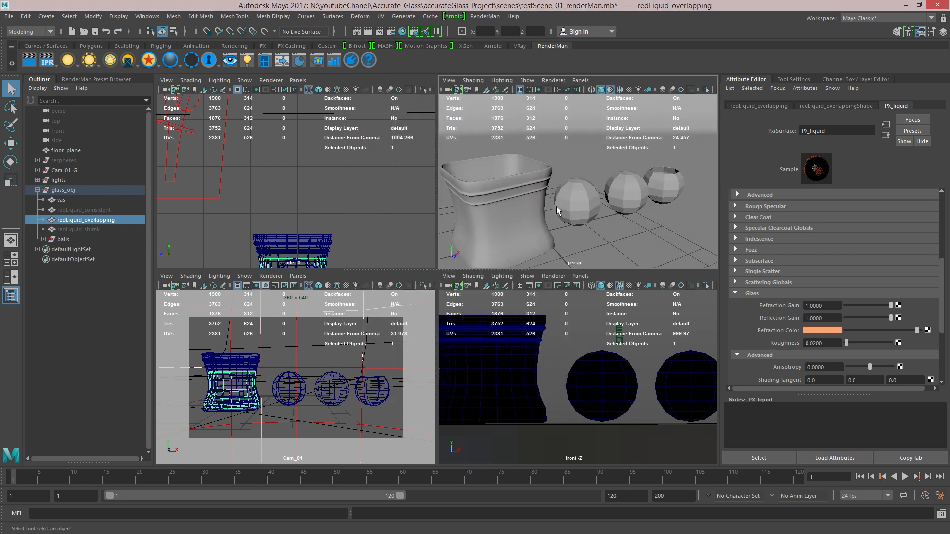
click(518, 224)
alt+drag(519, 179, 521, 191)
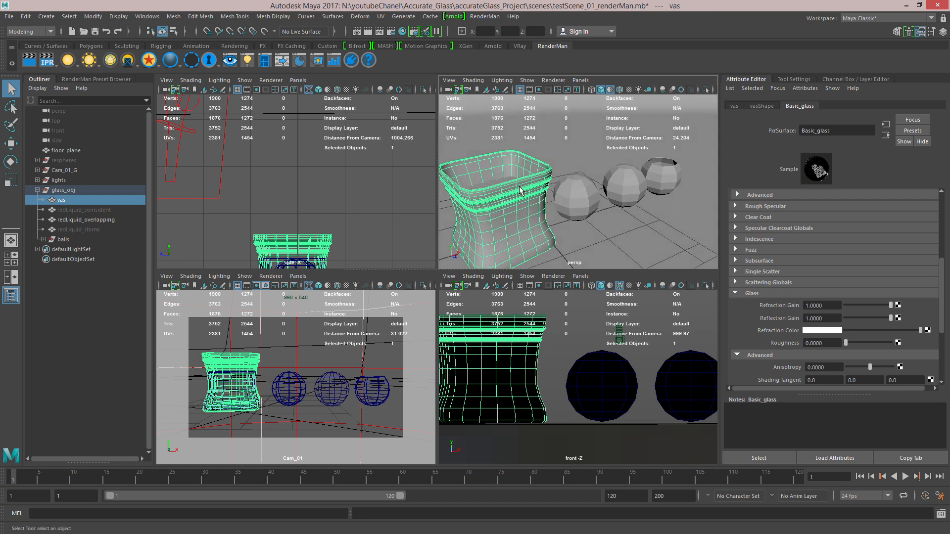
click(764, 103)
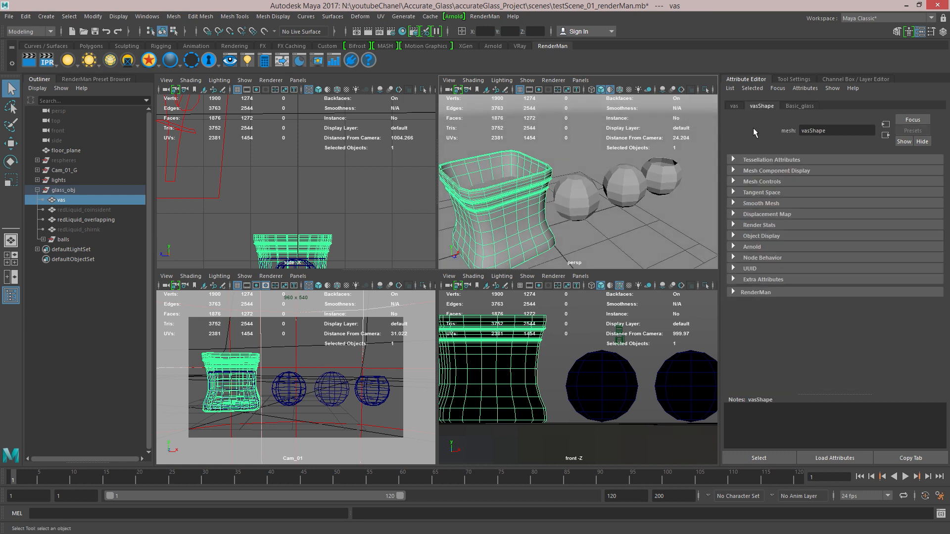
Check vasShape's added Index of Refraction and Intersection Priority attributes and show their values under its RenderMan attributes.
click(811, 89)
mouse_move(824, 140)
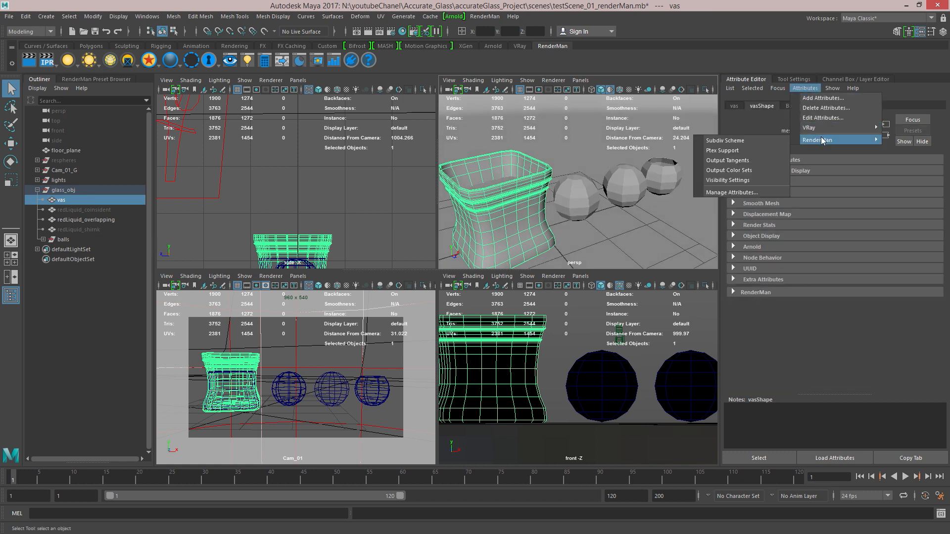
click(733, 193)
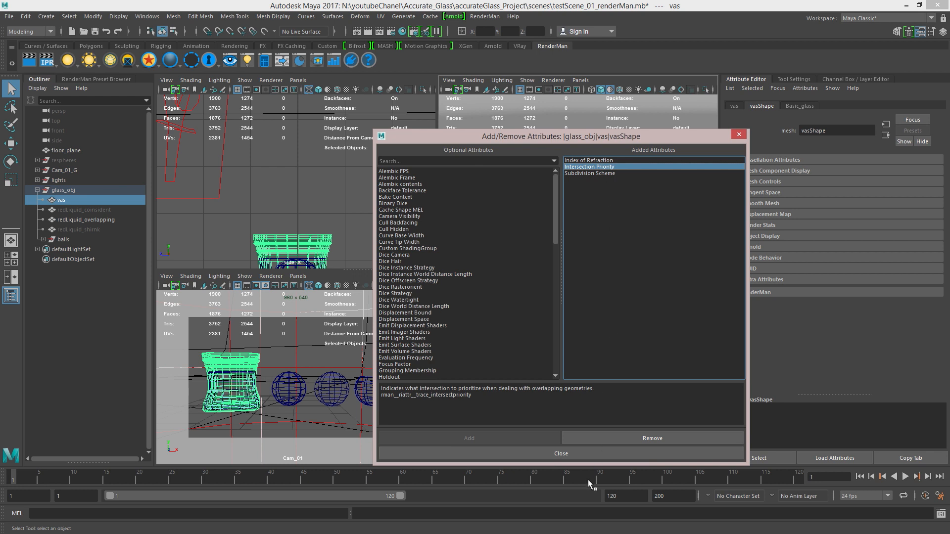
click(587, 454)
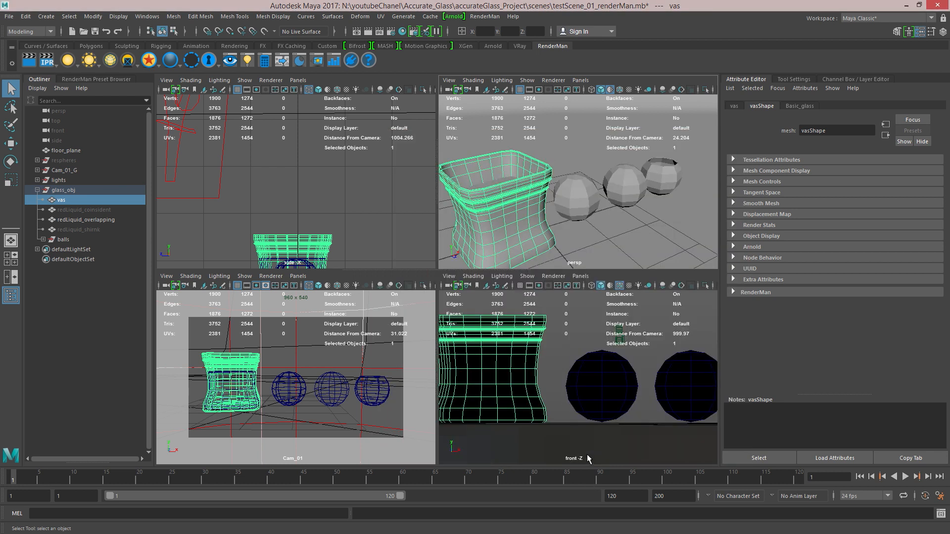
click(733, 292)
alt+drag(539, 178, 552, 205)
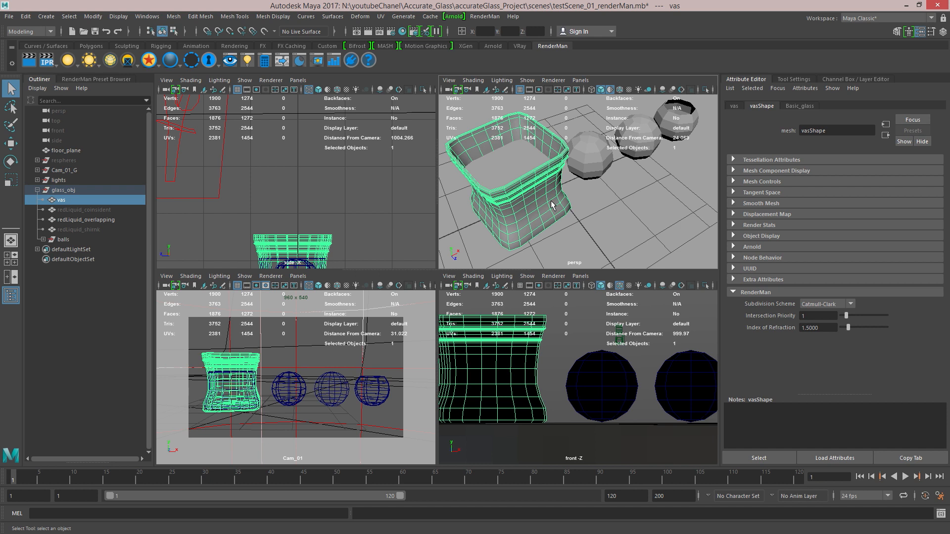
Select the redLiquid_overlapping mesh inside the vase and check its added Index of Refraction and Intersection Priority in the RenderMan attribute manager.
click(820, 328)
click(519, 159)
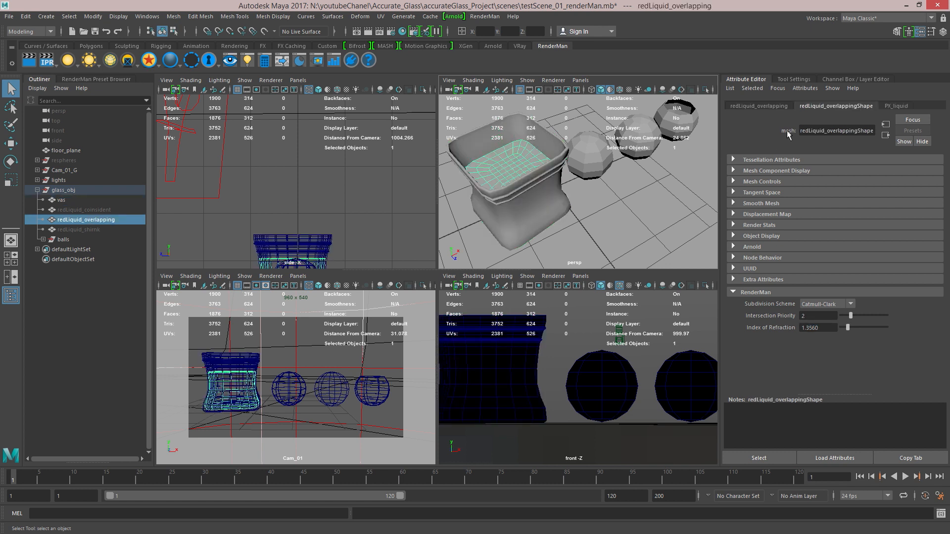
click(805, 88)
mouse_move(817, 140)
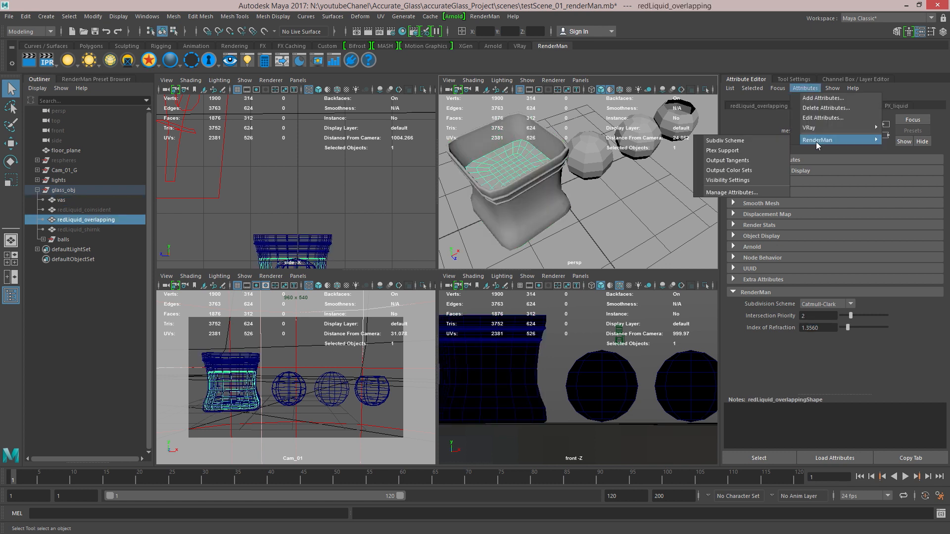
click(744, 193)
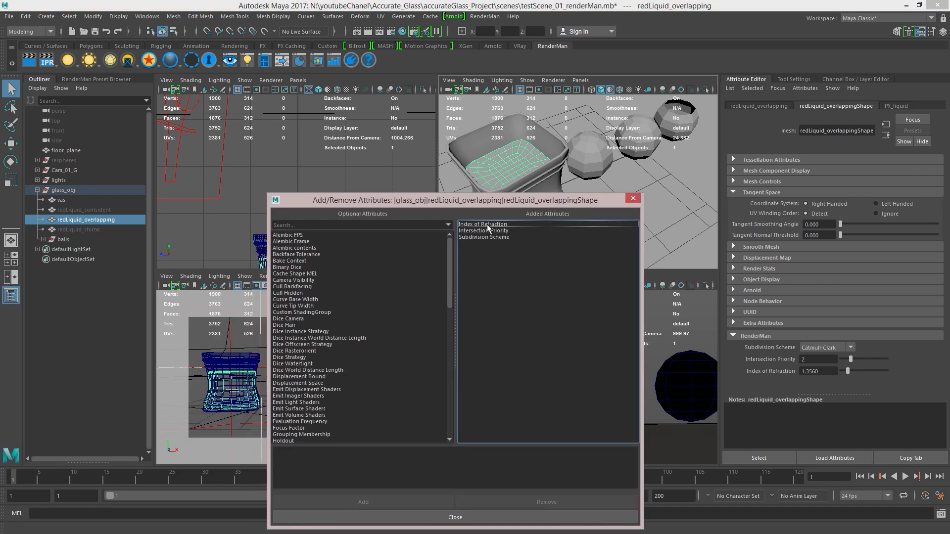
click(488, 226)
click(498, 231)
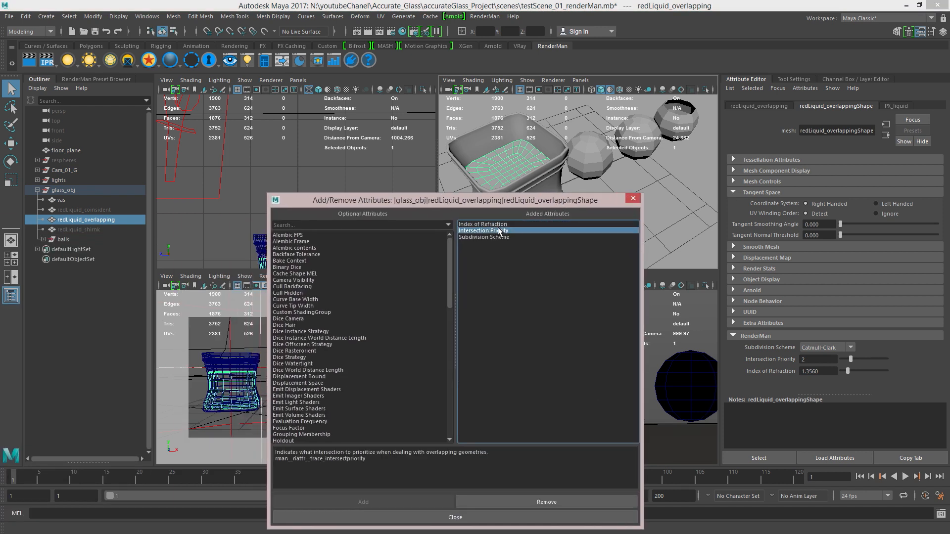
click(519, 517)
Review the Intersection Priority and Index of Refraction values in redLiquid_overlappingShape's RenderMan attributes.
click(805, 360)
click(824, 372)
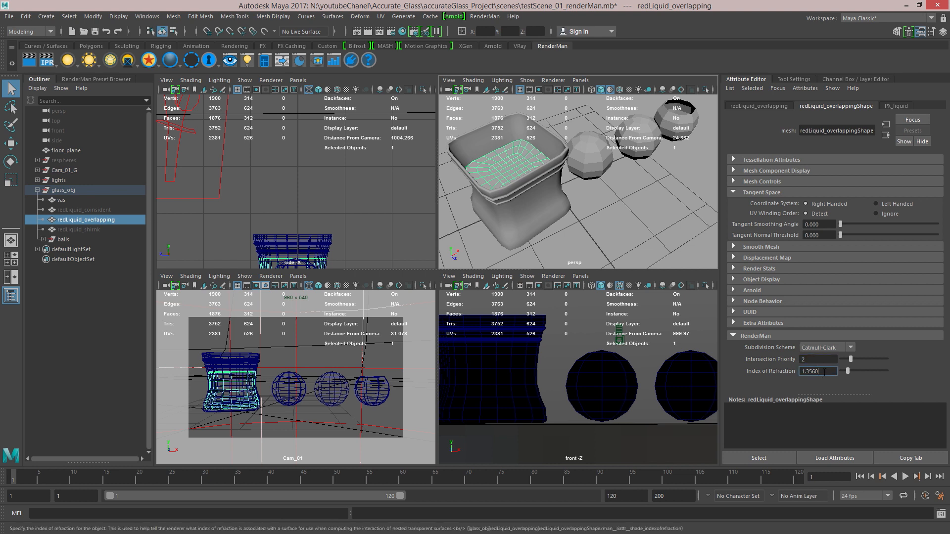
click(826, 372)
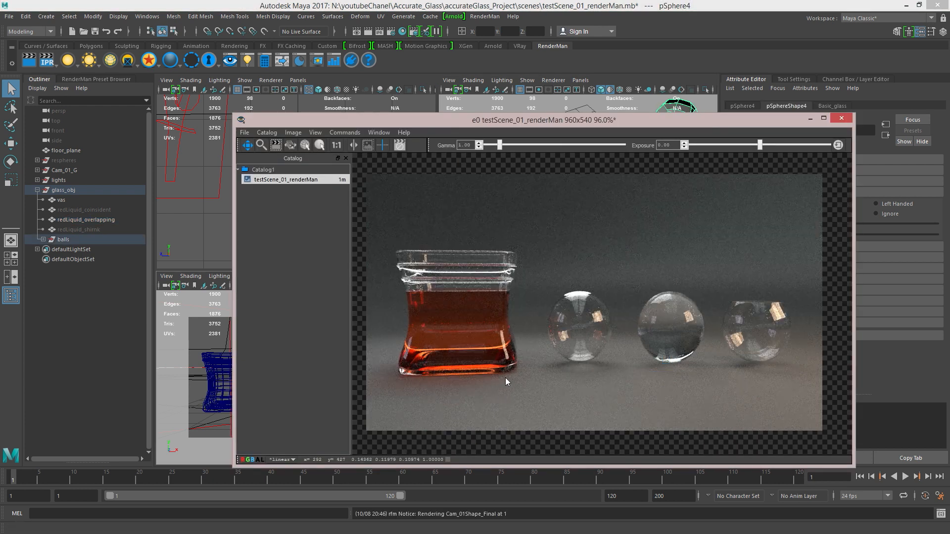
Examine the finished RenderMan render up close, from the liquid-filled vase across the three glass balls, and return to the full image.
scroll(457, 324, up, 3)
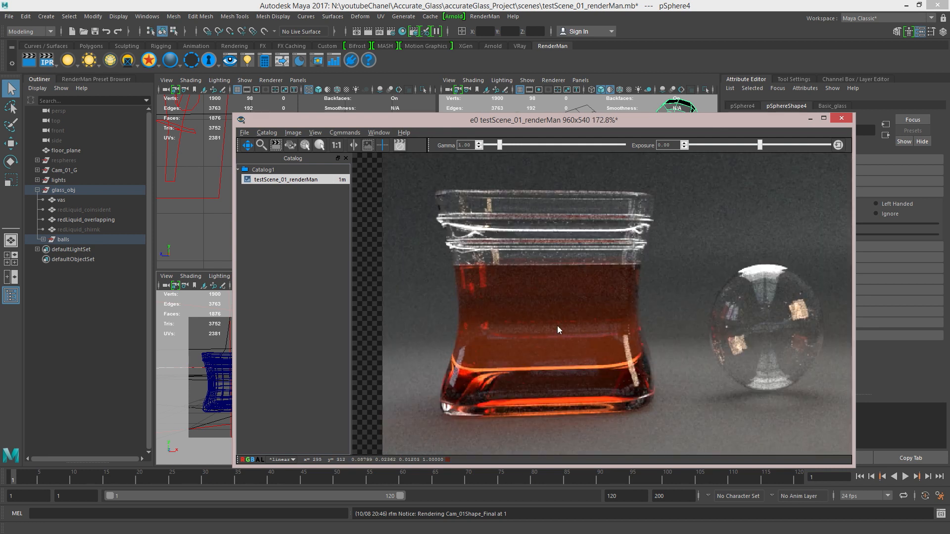
middle_drag(836, 358, 629, 359)
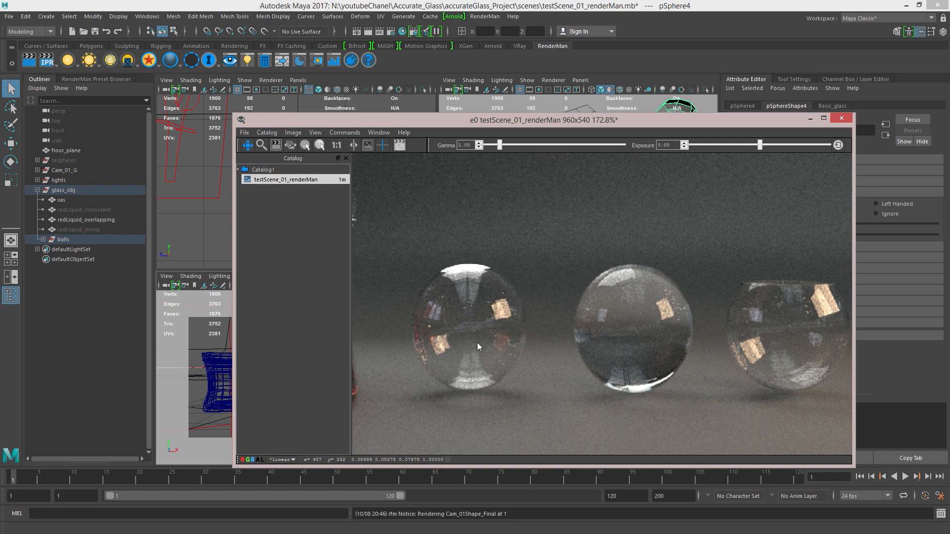
scroll(538, 340, down, 7)
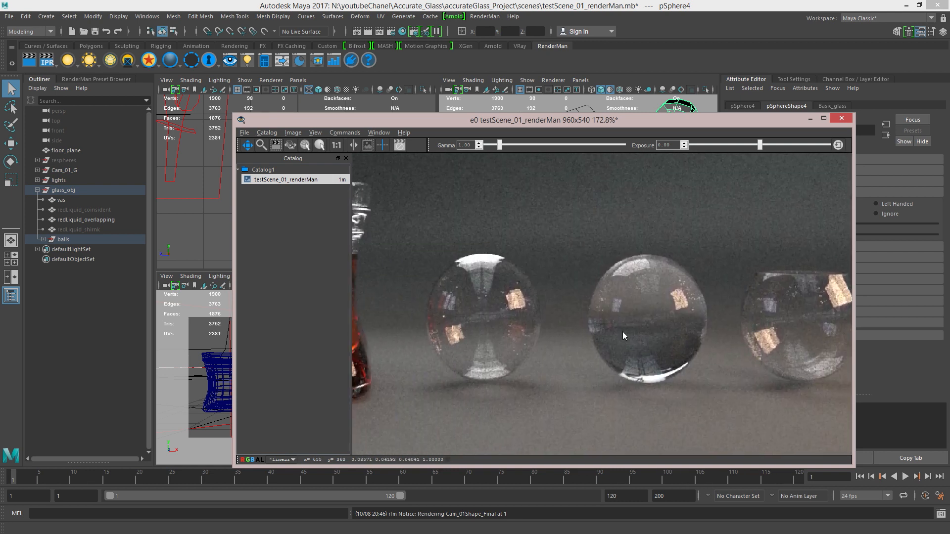
scroll(522, 325, up, 1)
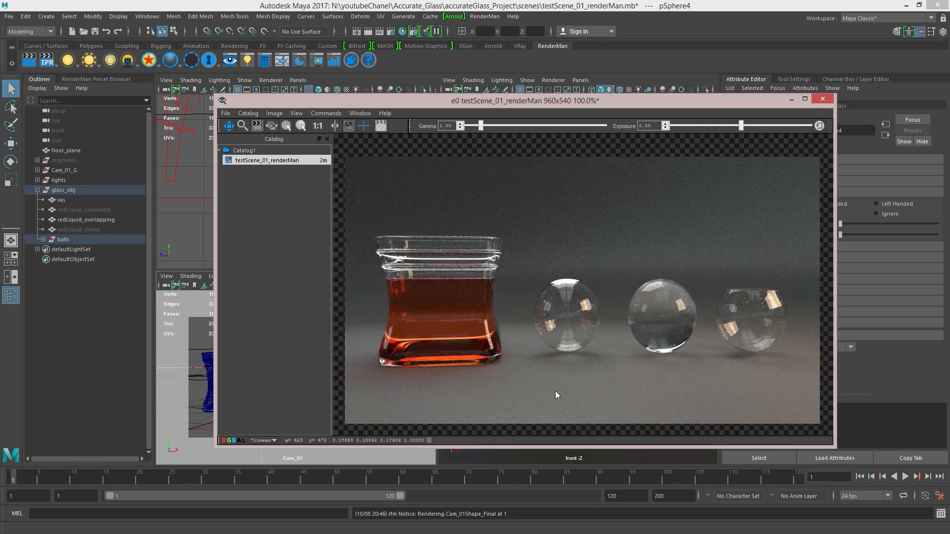